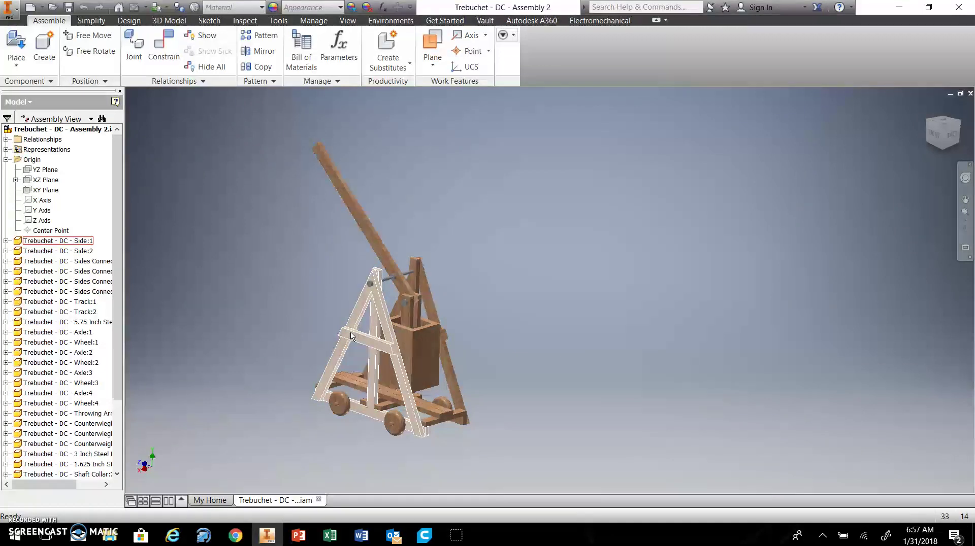
# Step: Create a new blank assembly file
pyautogui.click(289, 313)
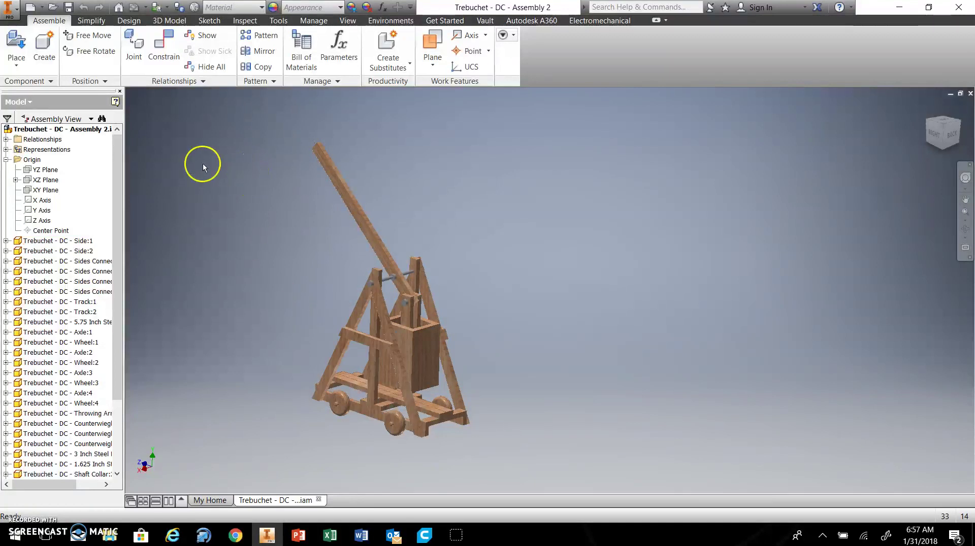
pyautogui.click(12, 10)
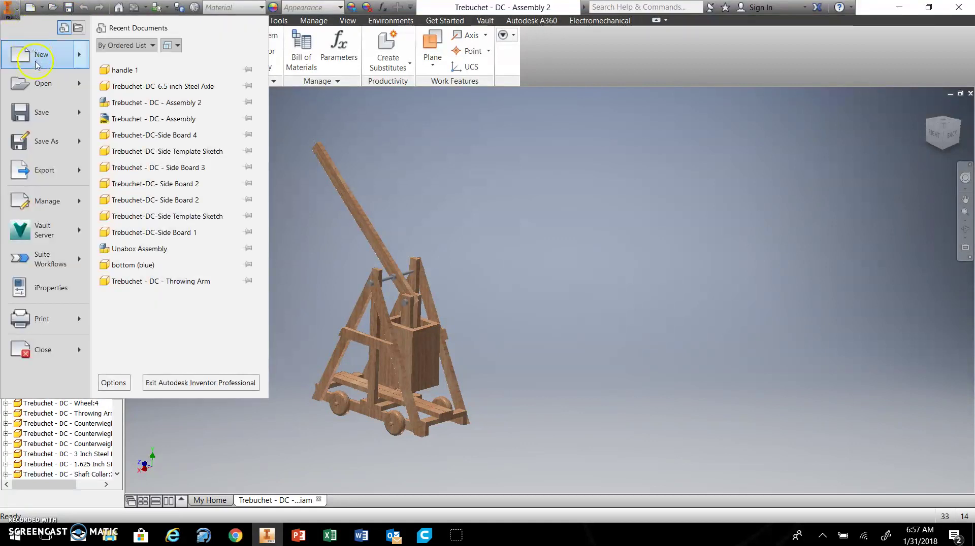
pyautogui.moveTo(44, 60)
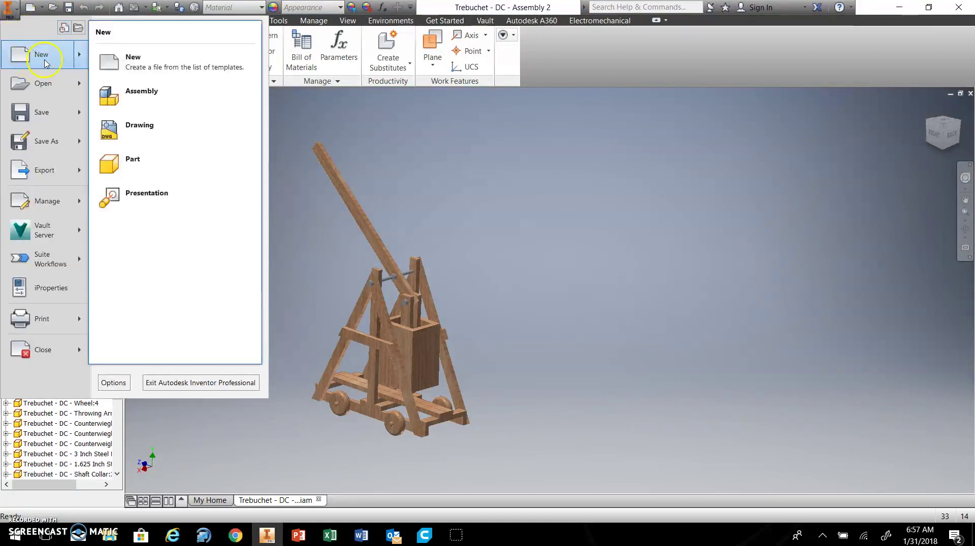
pyautogui.click(137, 95)
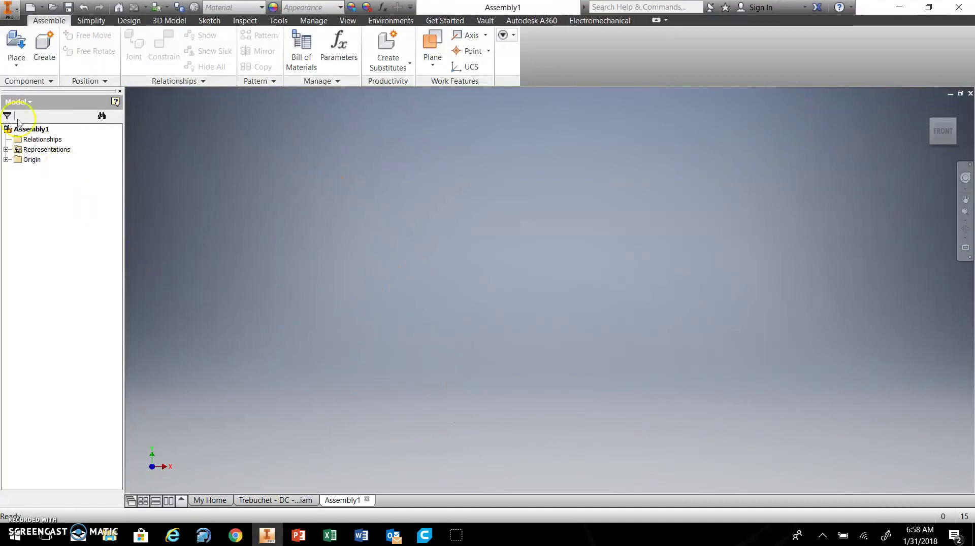
# Step: Start placing components and browse the trebuchet project folder for the side board part files
pyautogui.click(17, 40)
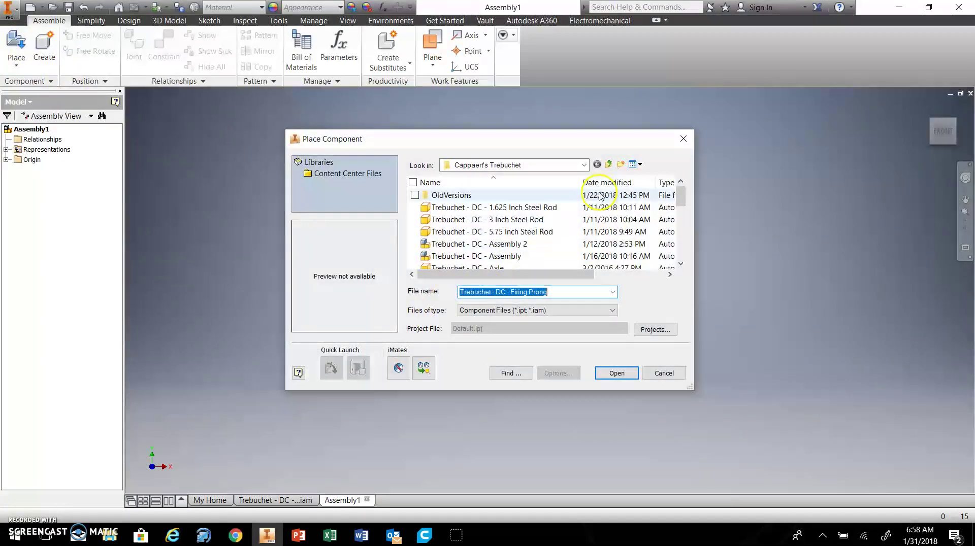
pyautogui.click(584, 166)
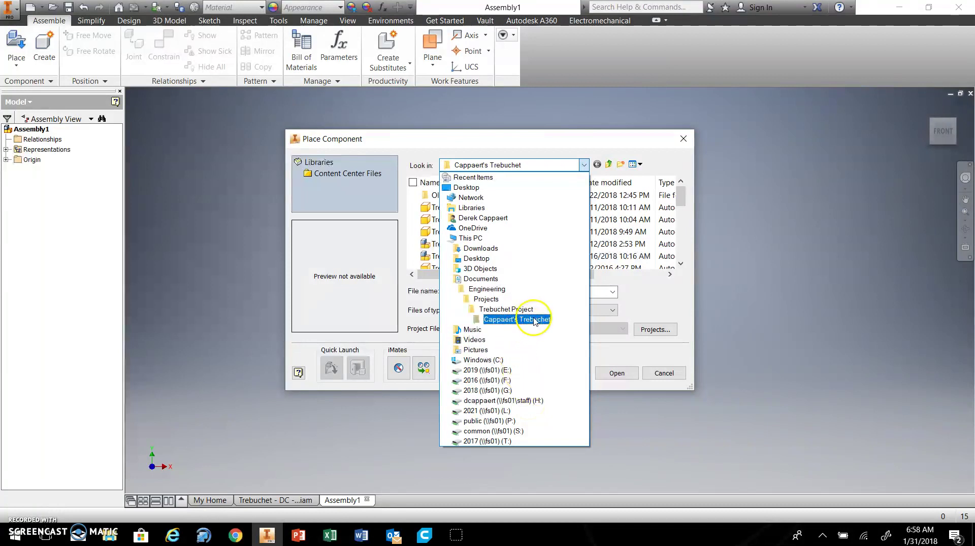
pyautogui.click(644, 284)
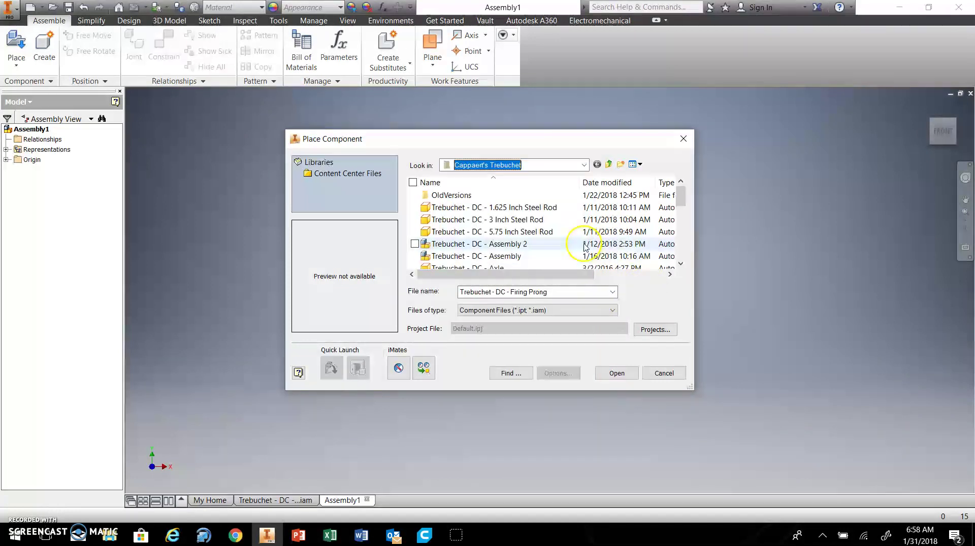
pyautogui.scroll(-6, 541, 231)
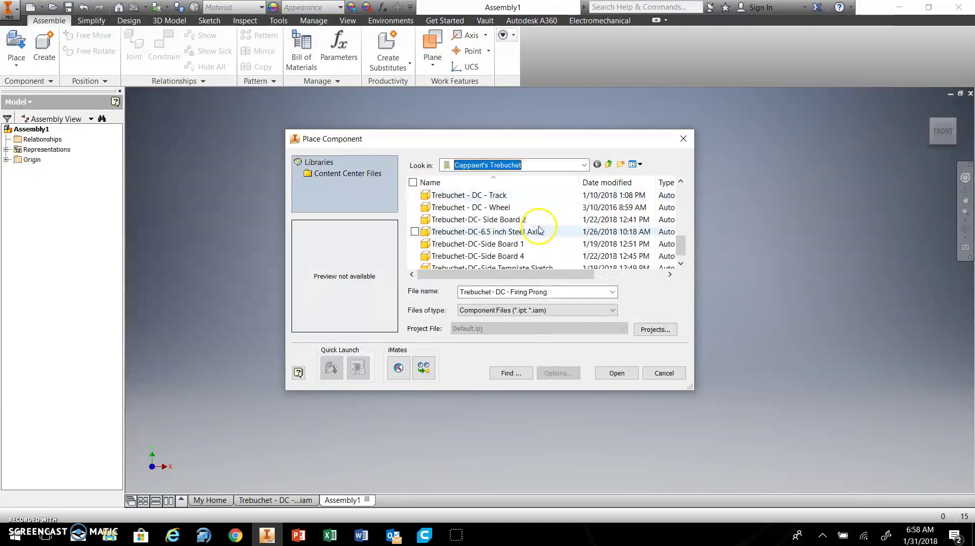
# Step: Select the part files Side Board 1, Side Board 4, Side Board 2 and Side Board 3 for placement
pyautogui.click(525, 244)
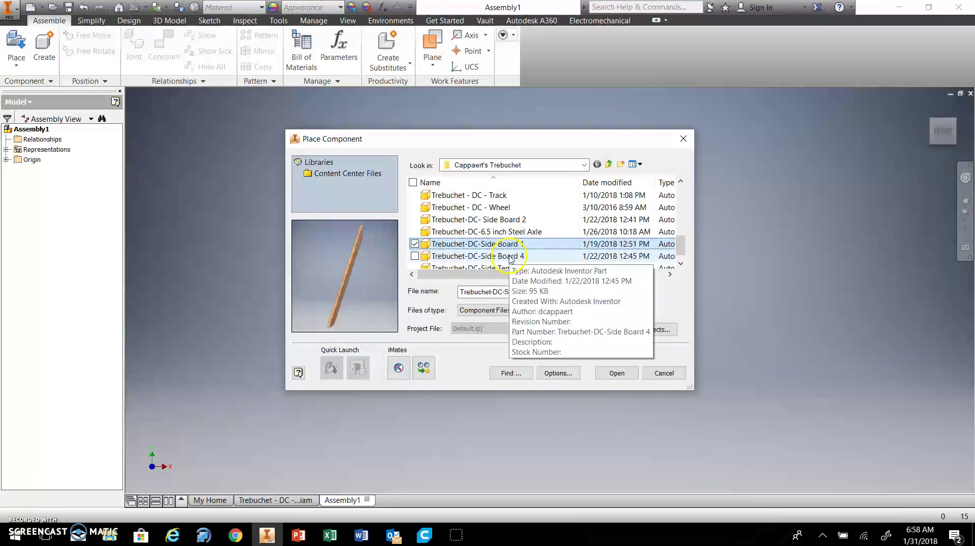
pyautogui.keyDown('ctrl'); pyautogui.click(510, 257); pyautogui.keyUp('ctrl')
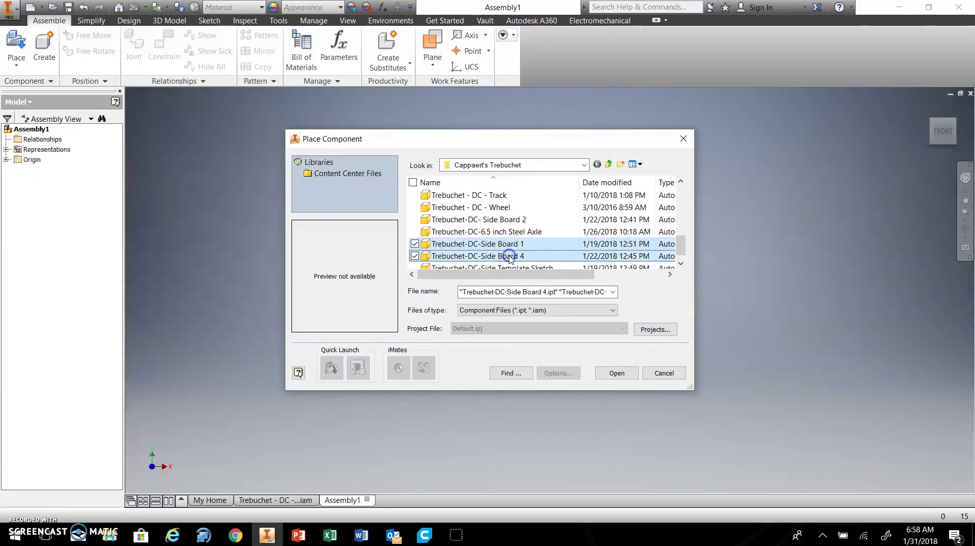
pyautogui.keyDown('ctrl'); pyautogui.click(517, 220); pyautogui.keyUp('ctrl')
pyautogui.scroll(-1, 517, 223)
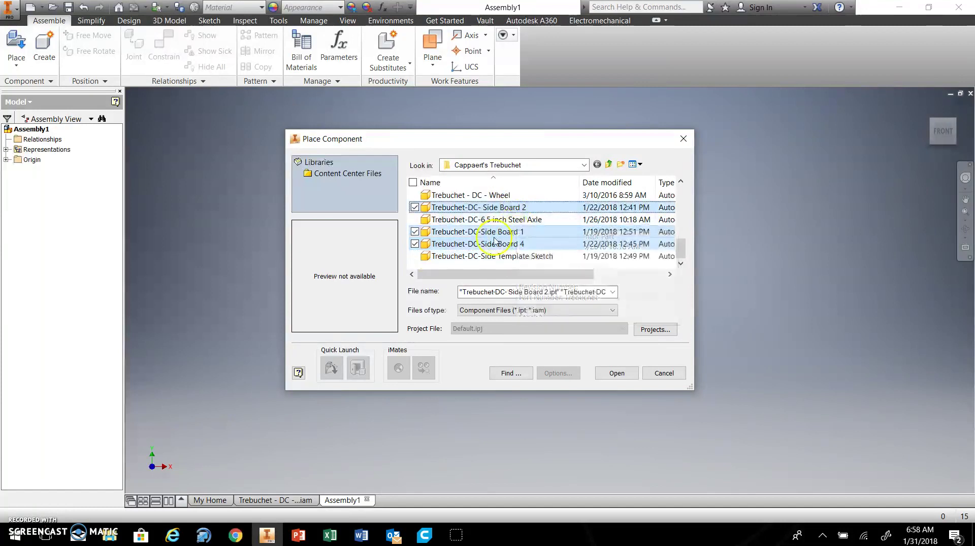
pyautogui.scroll(1, 508, 239)
pyautogui.scroll(1, 511, 243)
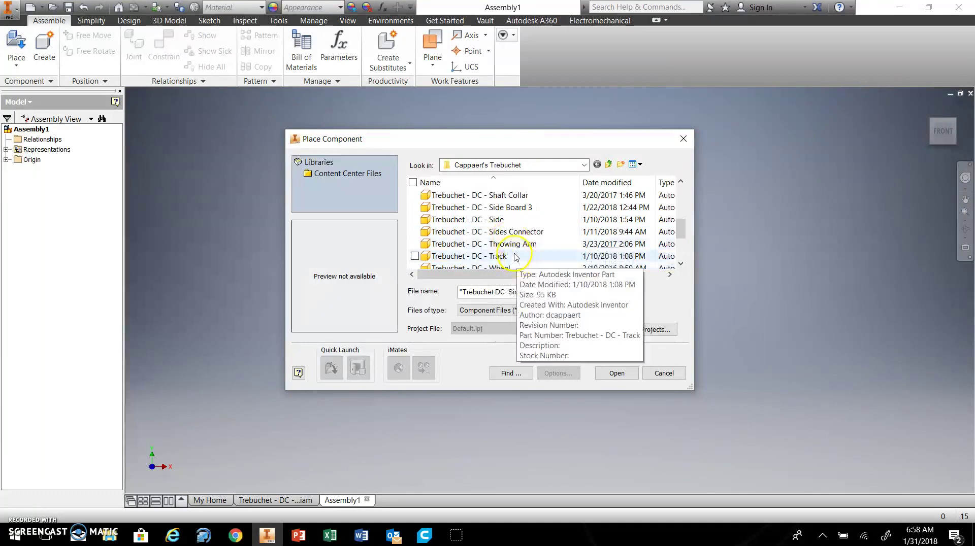
pyautogui.scroll(1, 506, 228)
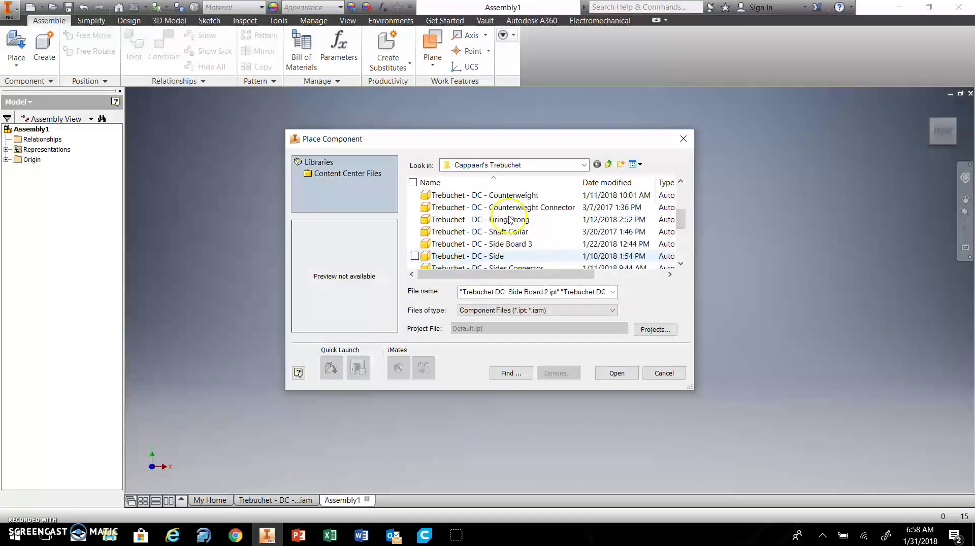
pyautogui.keyDown('ctrl'); pyautogui.click(500, 244); pyautogui.keyUp('ctrl')
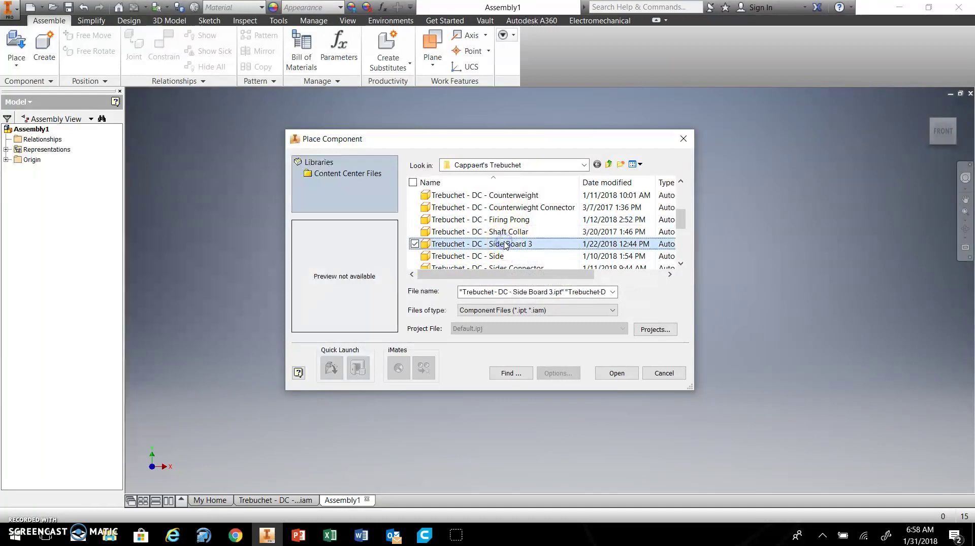
pyautogui.scroll(2, 505, 244)
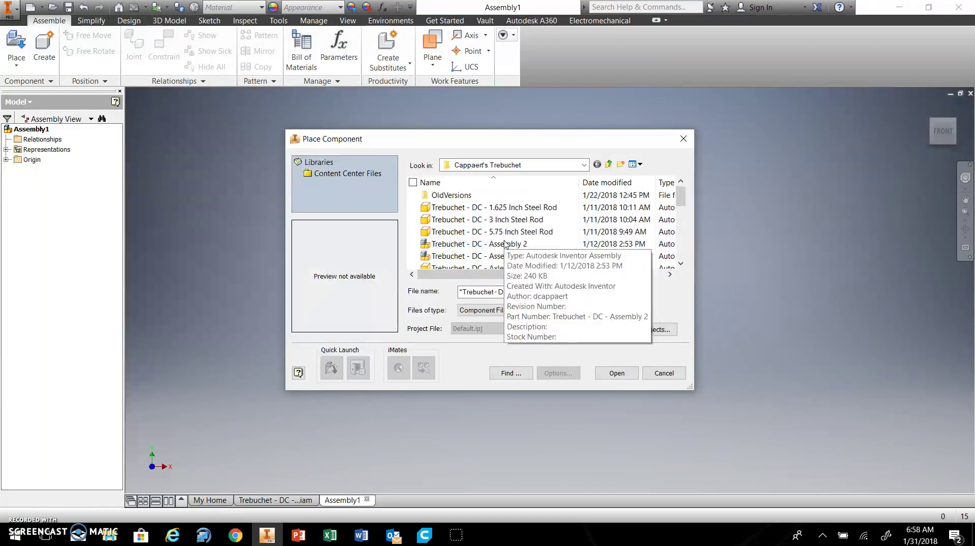
pyautogui.scroll(-1, 508, 251)
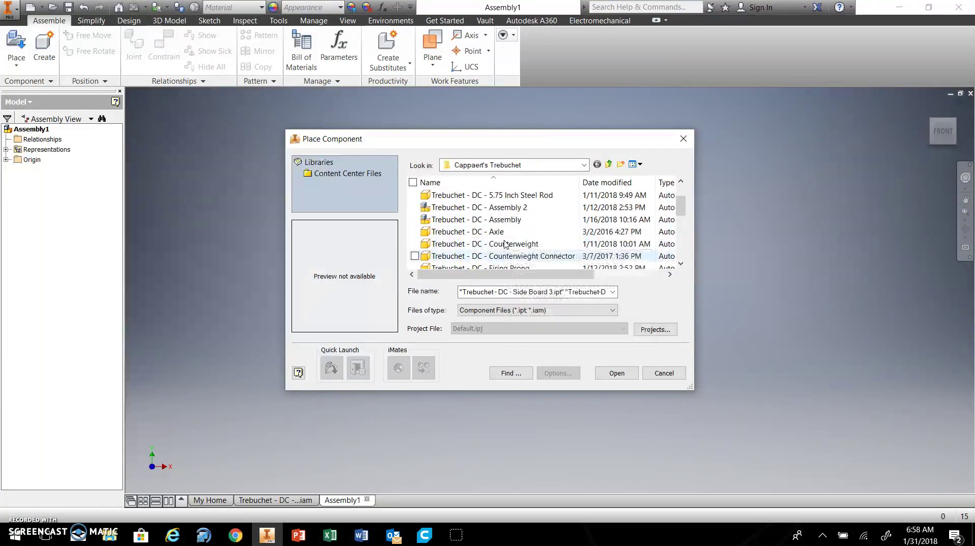
# Step: Insert one instance of each of the four selected side boards and finish placing
pyautogui.click(617, 373)
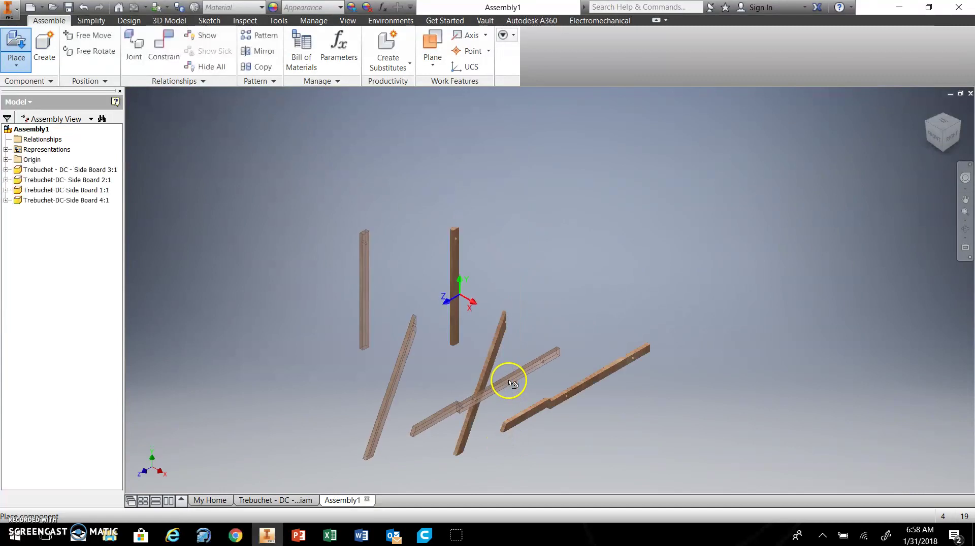
pyautogui.rightClick(514, 355)
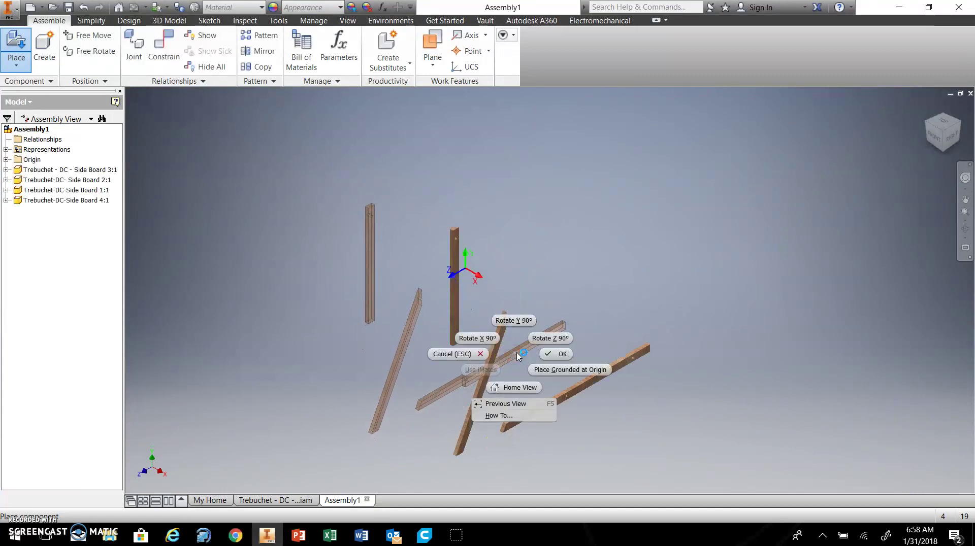
pyautogui.click(560, 358)
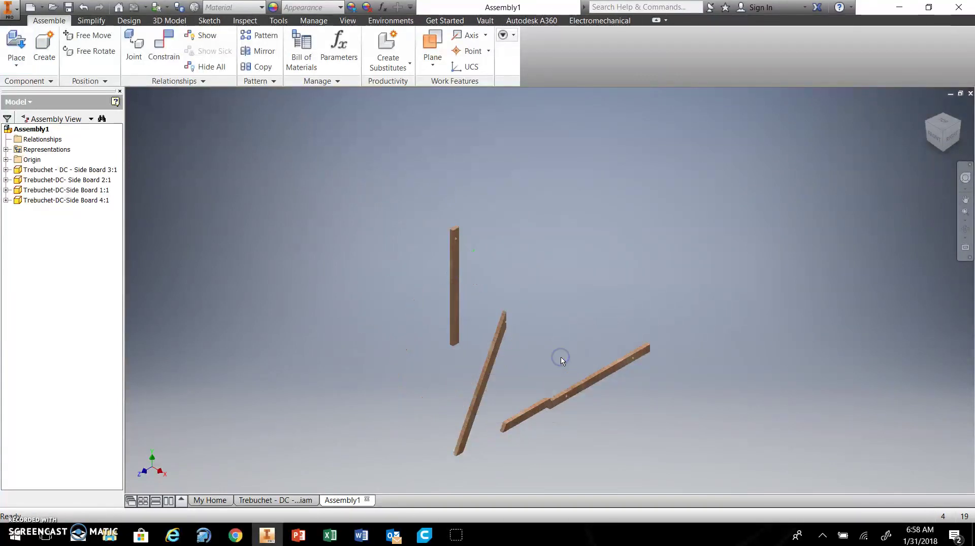
# Step: Ground the Side Board 3 component in the assembly
pyautogui.click(592, 391)
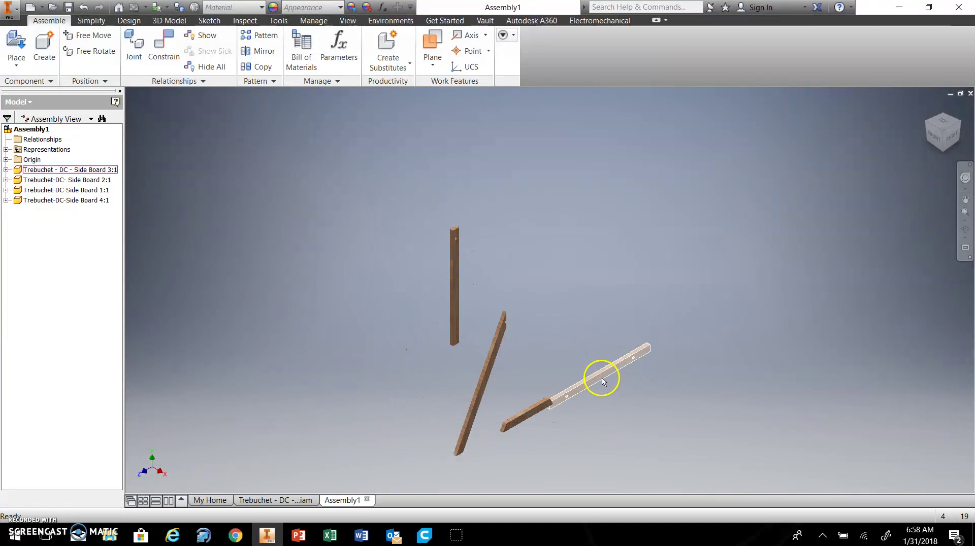
pyautogui.scroll(-3, 599, 382)
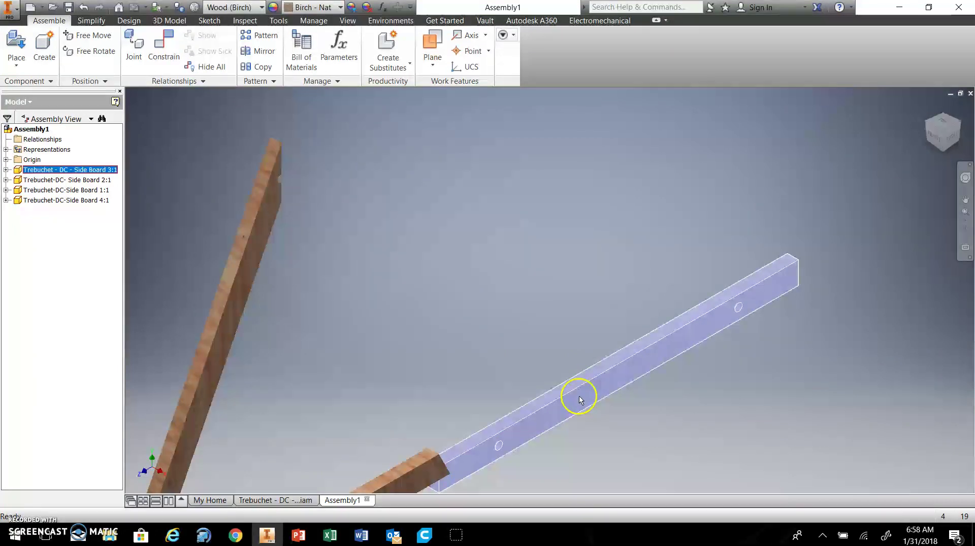
pyautogui.scroll(3, 560, 348)
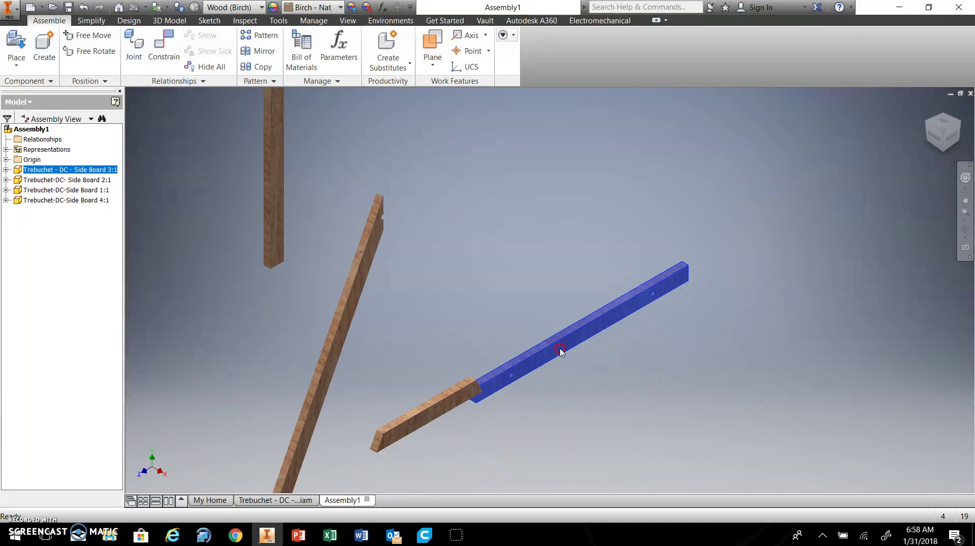
pyautogui.rightClick(560, 350)
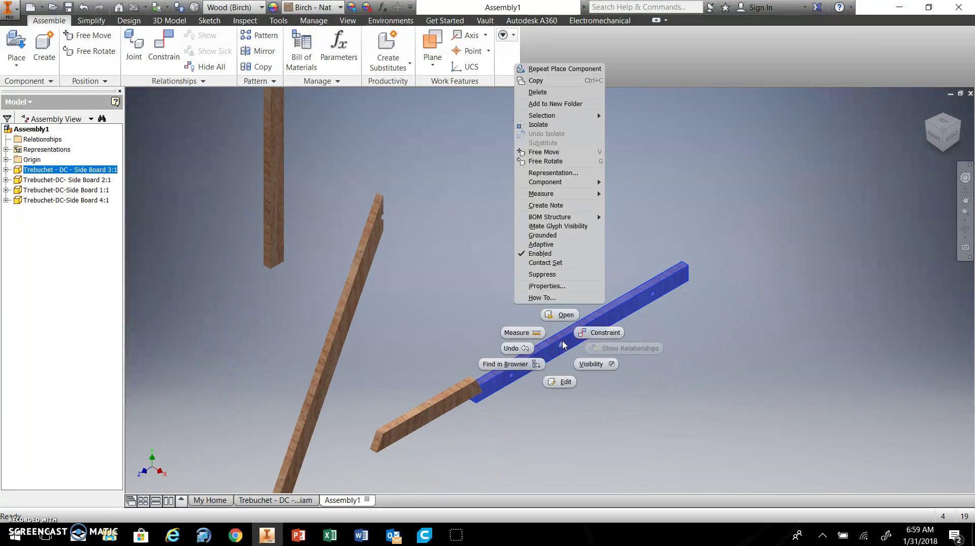
pyautogui.click(557, 236)
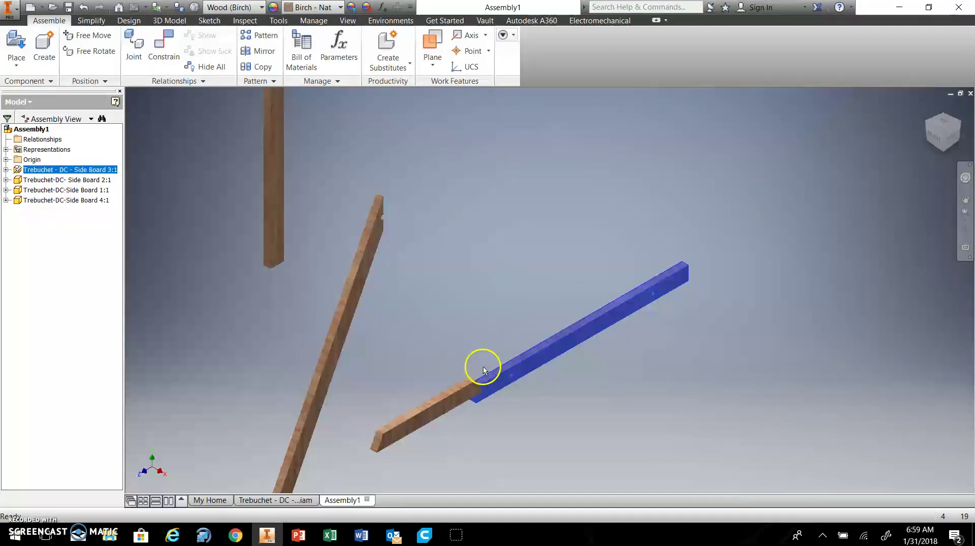
# Step: Switch to the finished Trebuchet - DC - Assembly 2 file and examine how the side frame boards fit together
pyautogui.scroll(3, 480, 366)
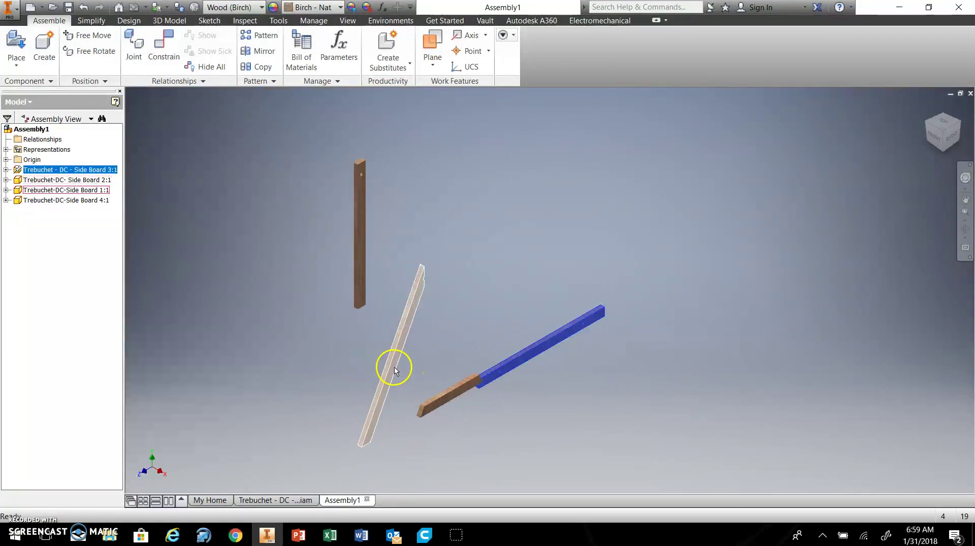
pyautogui.click(308, 502)
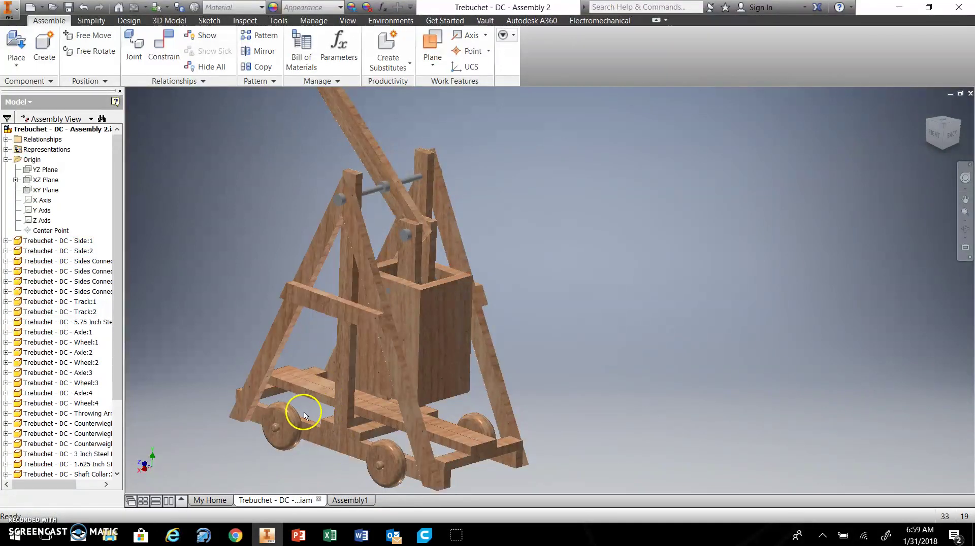
pyautogui.moveTo(310, 415)
pyautogui.mouseDown()
pyautogui.moveTo(333, 353)
pyautogui.moveTo(333, 316)
pyautogui.moveTo(159, 492)
pyautogui.mouseUp()
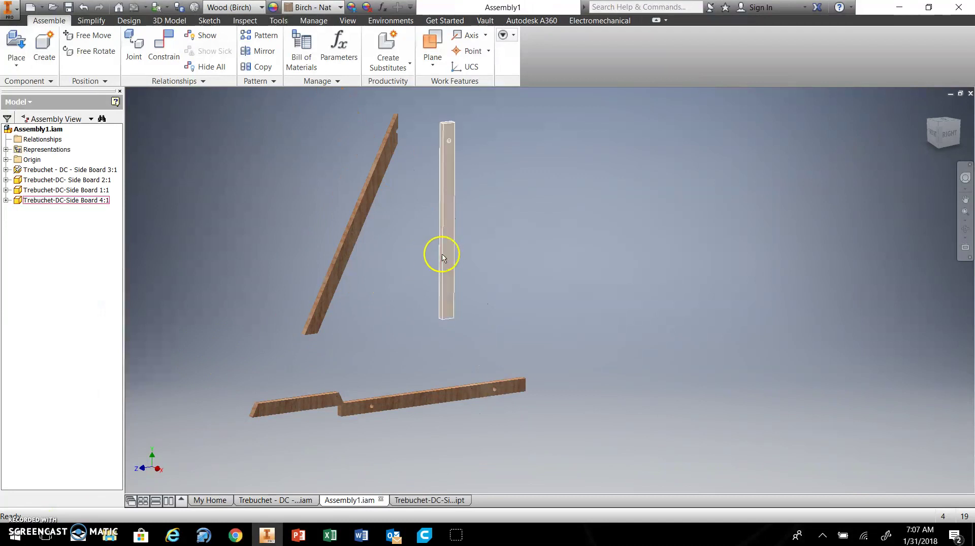
# Step: Move the upright Side Board 4 down to just above the middle of the grounded Side Board 3
pyautogui.moveTo(442, 260); pyautogui.dragTo(438, 309)
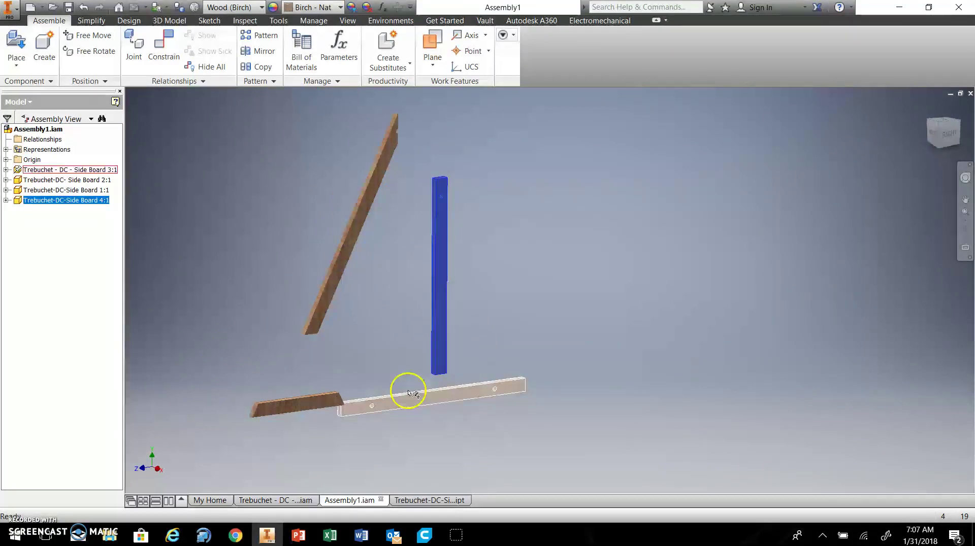
pyautogui.moveTo(425, 404)
pyautogui.mouseDown()
pyautogui.moveTo(420, 394)
pyautogui.moveTo(436, 369)
pyautogui.moveTo(436, 398)
pyautogui.mouseUp()
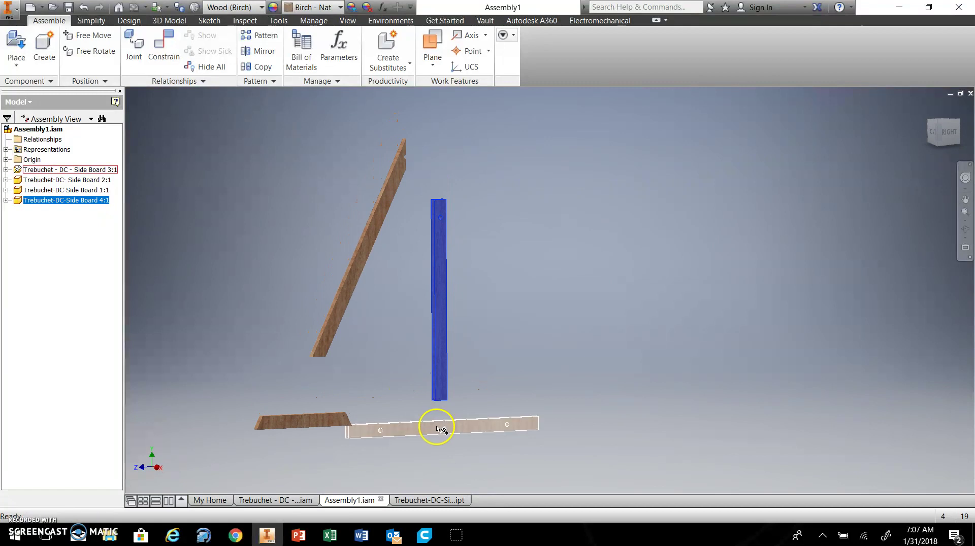
pyautogui.keyDown('shift'); pyautogui.moveTo(437, 429); pyautogui.dragTo(449, 429, button='middle'); pyautogui.keyUp('shift')
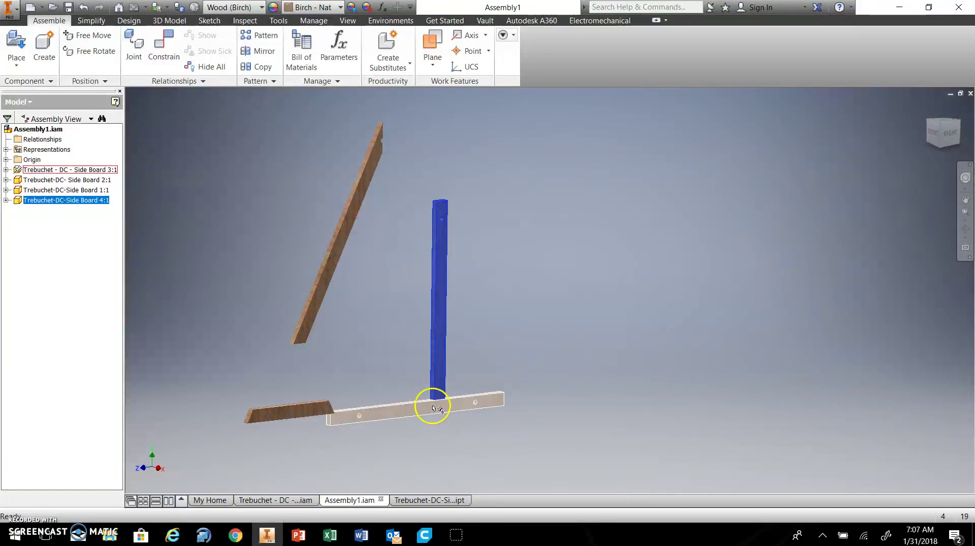
# Step: Mate the bottom end face of the upright Side Board 4 to the top edge face of the grounded Side Board 3 with zero offset
pyautogui.click(21, 49)
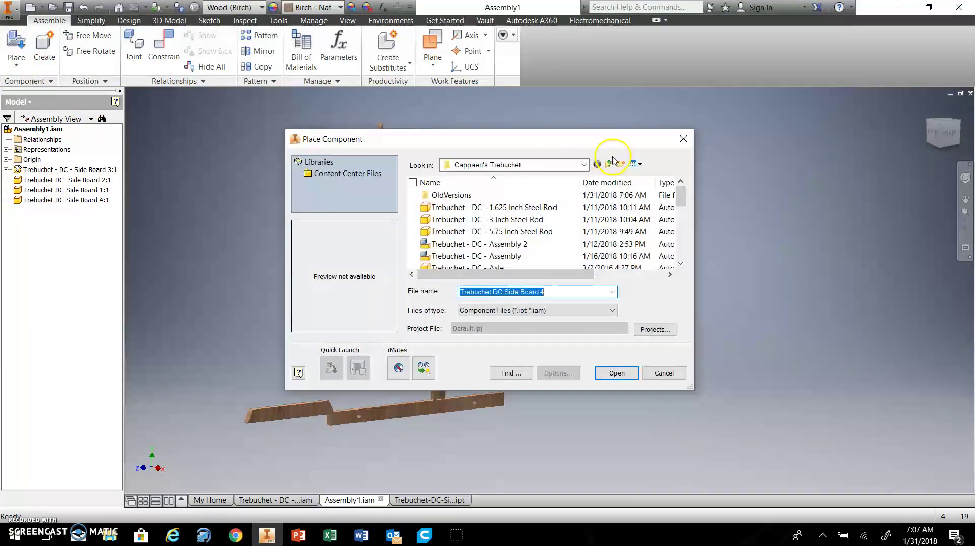
pyautogui.press('Return')
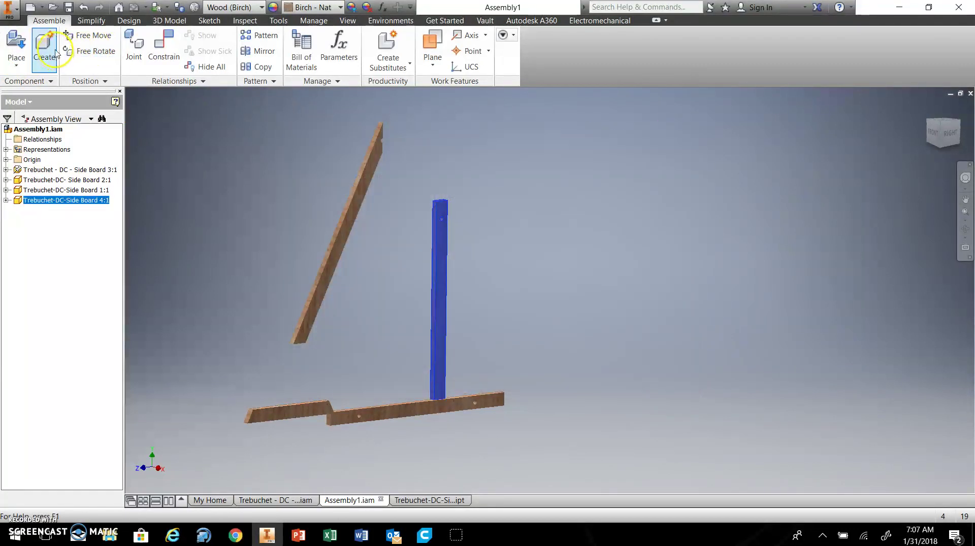
pyautogui.click(168, 48)
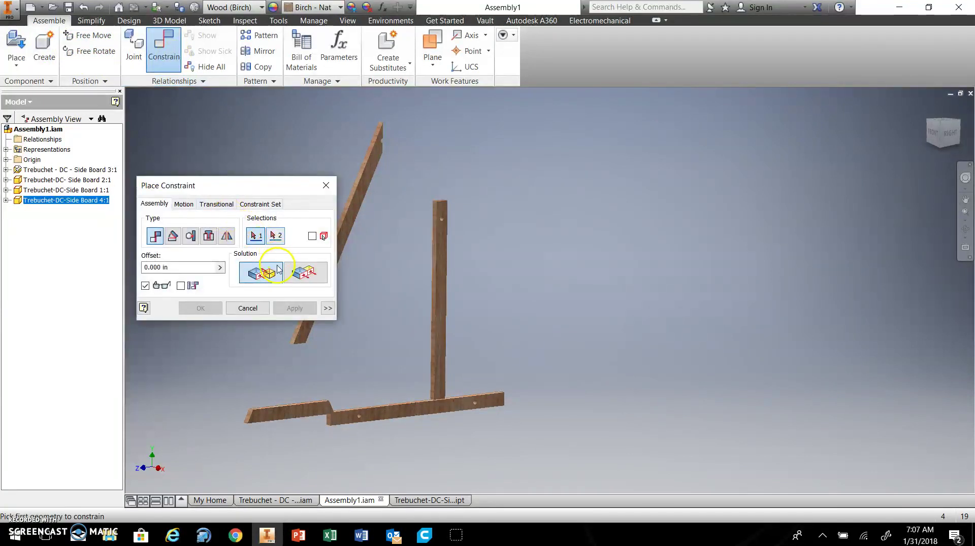
pyautogui.scroll(3, 442, 407)
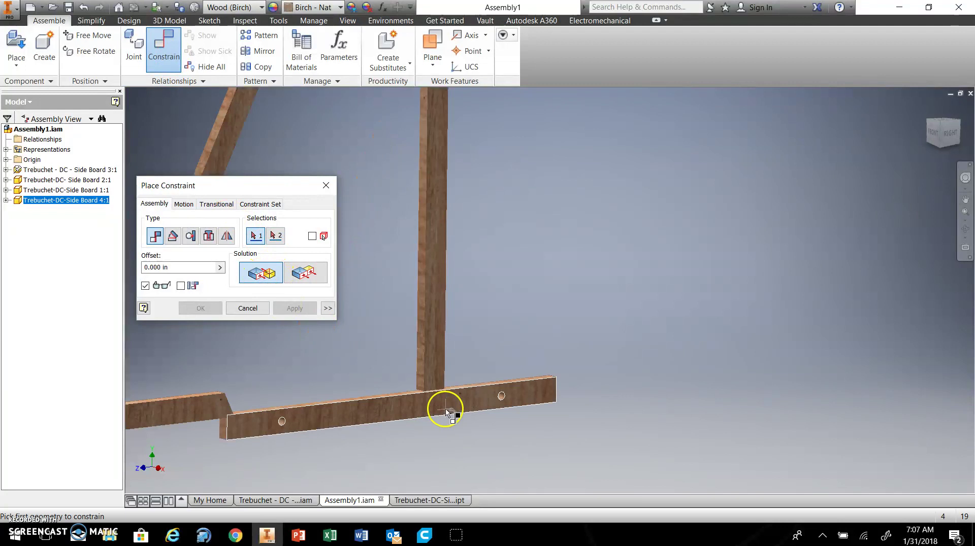
pyautogui.scroll(-3, 442, 410)
pyautogui.scroll(4, 430, 412)
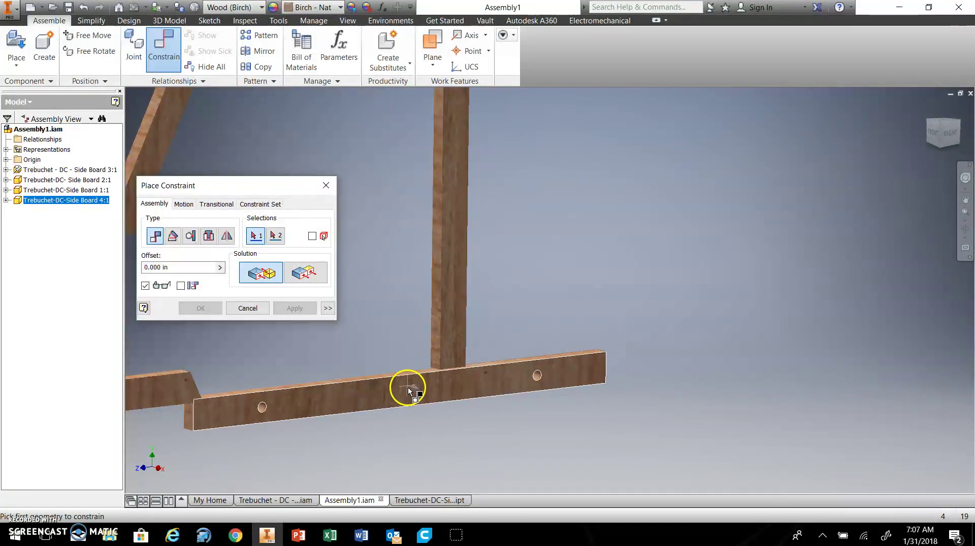
pyautogui.keyDown('shift'); pyautogui.moveTo(406, 389); pyautogui.dragTo(471, 324, button='middle'); pyautogui.keyUp('shift')
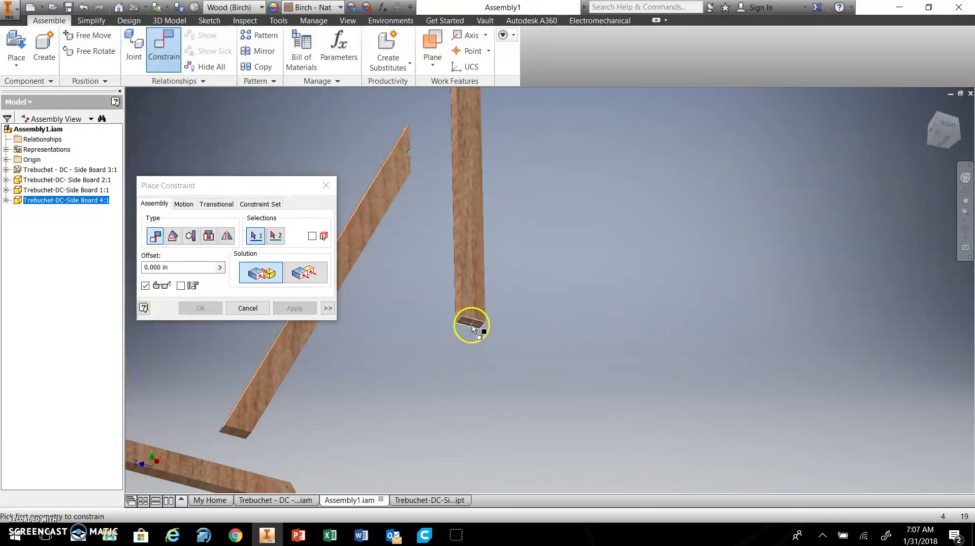
pyautogui.click(464, 358)
pyautogui.scroll(3, 463, 359)
pyautogui.keyDown('shift'); pyautogui.moveTo(461, 367); pyautogui.dragTo(468, 324, button='middle'); pyautogui.keyUp('shift')
pyautogui.scroll(-6, 468, 325)
pyautogui.click(516, 333)
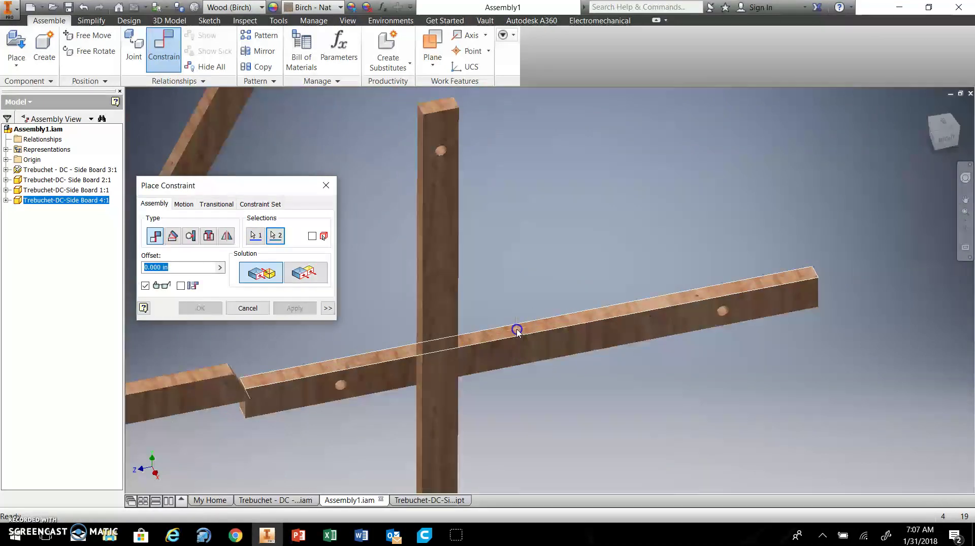
pyautogui.click(295, 309)
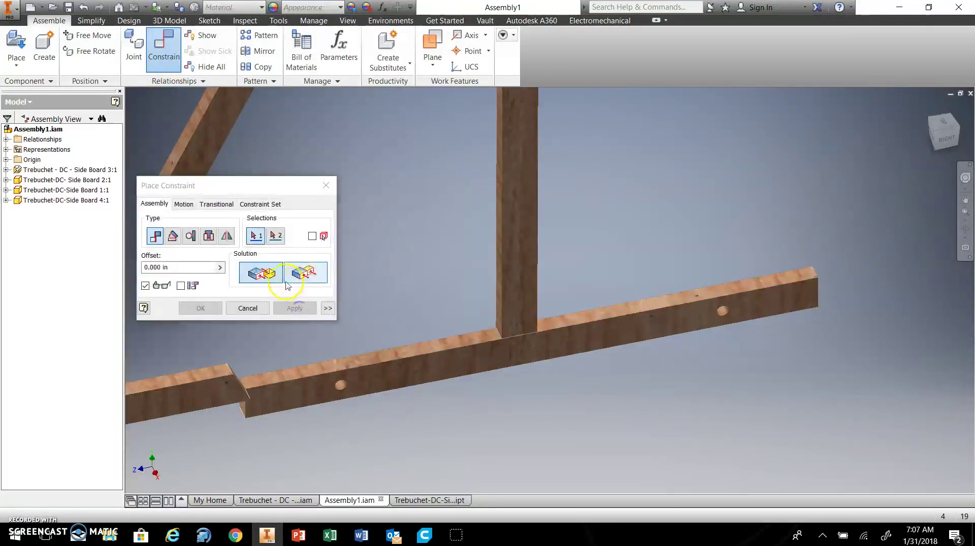
# Step: Add a flush constraint with zero offset between the broad outer faces of Side Board 4 and Side Board 3
pyautogui.click(304, 273)
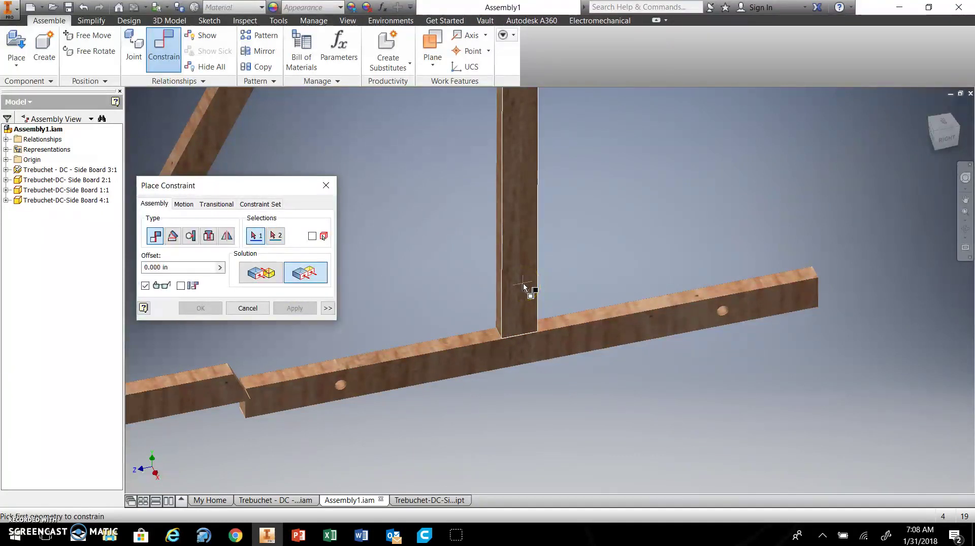
pyautogui.moveTo(524, 286)
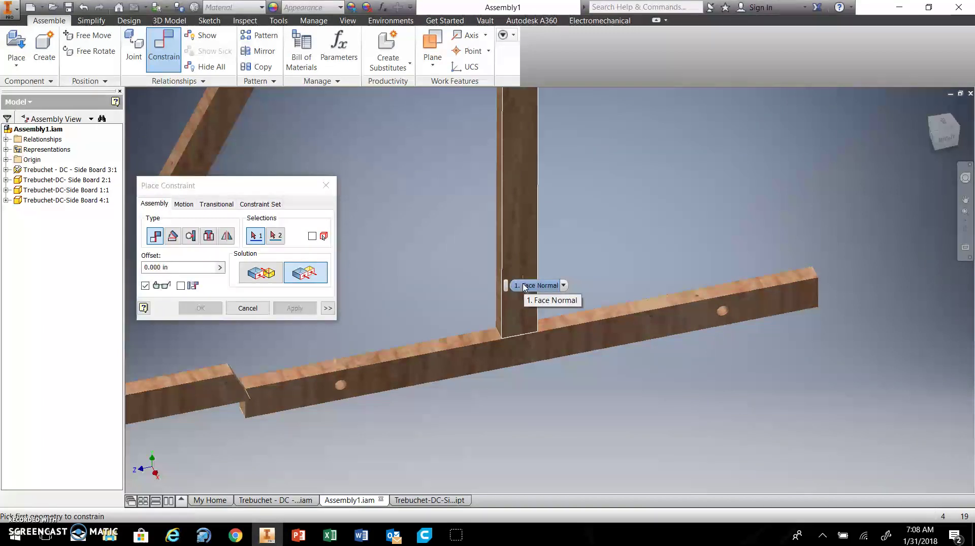
pyautogui.click(523, 264)
pyautogui.click(533, 355)
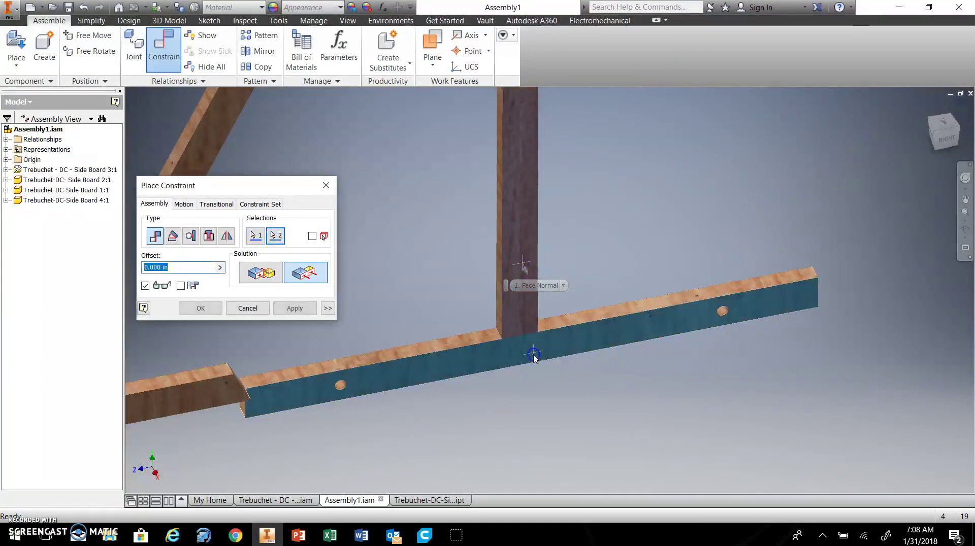
pyautogui.click(294, 308)
pyautogui.scroll(-6, 316, 348)
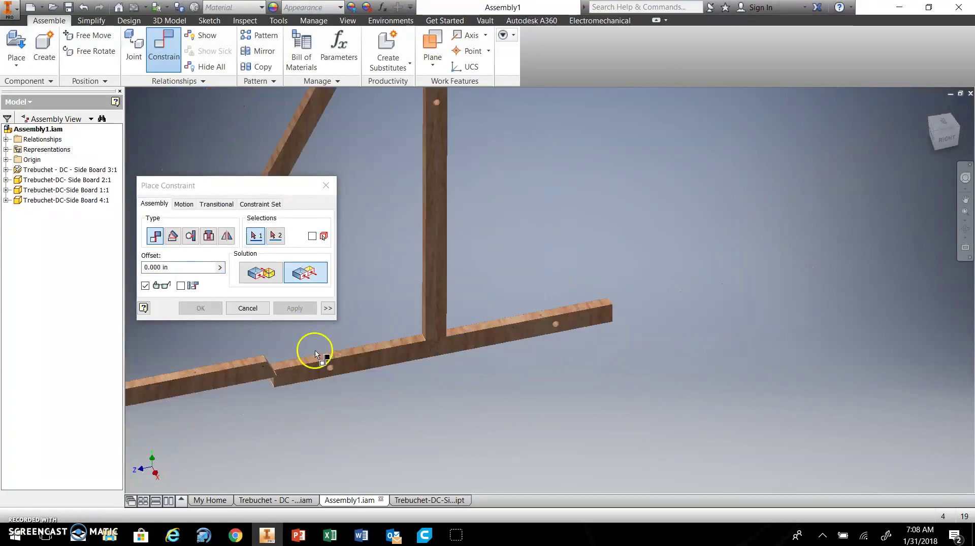
pyautogui.press('Escape')
pyautogui.click(420, 300)
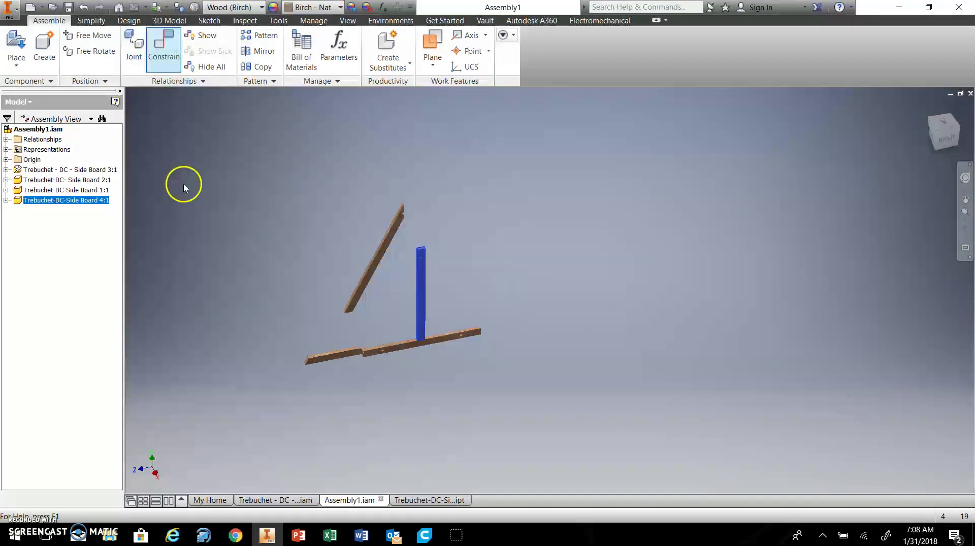
# Step: Set up a flush constraint from Side Board 3's end face to Side Board 4's parallel narrow face, with an offset of -6 + 3/8 in
pyautogui.click(175, 58)
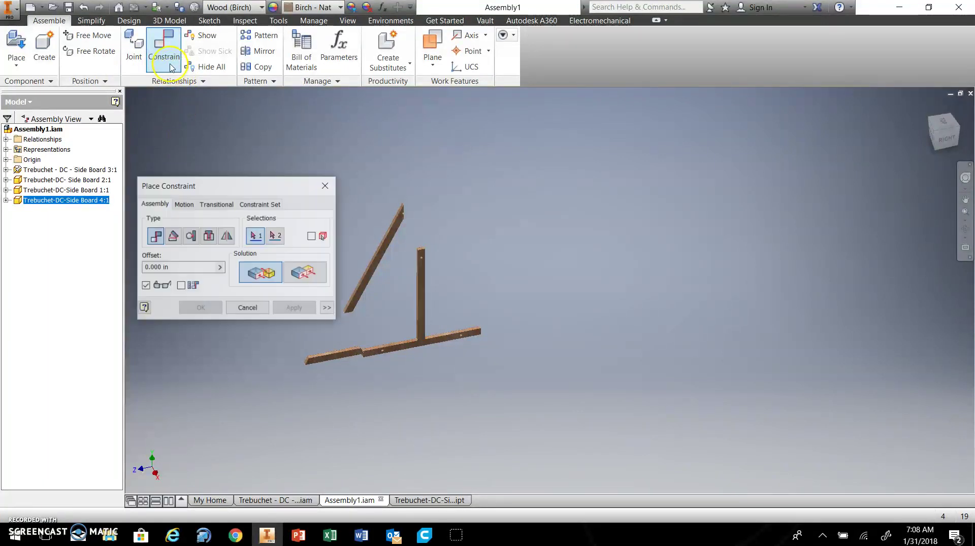
pyautogui.click(292, 279)
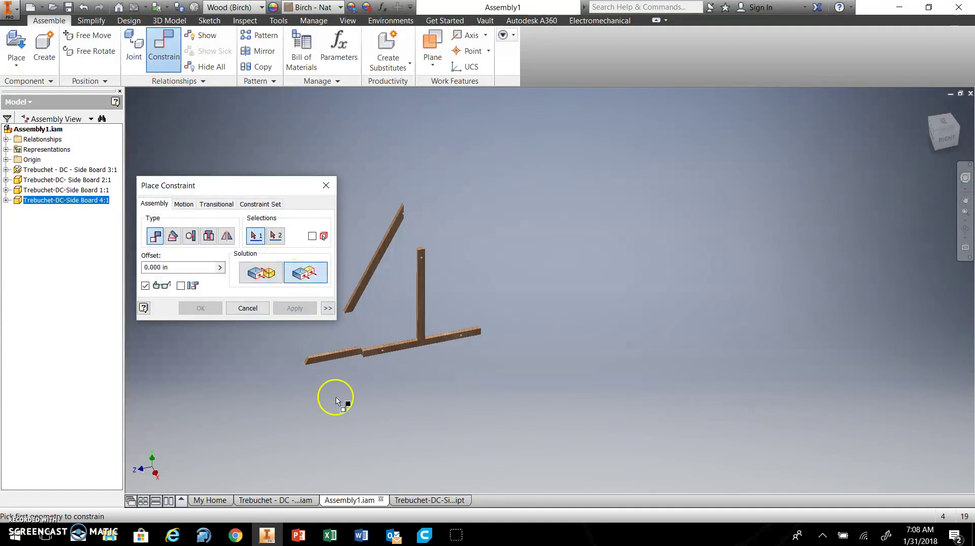
pyautogui.keyDown('shift'); pyautogui.moveTo(337, 410); pyautogui.dragTo(384, 399, button='middle'); pyautogui.keyUp('shift')
pyautogui.scroll(5, 387, 392)
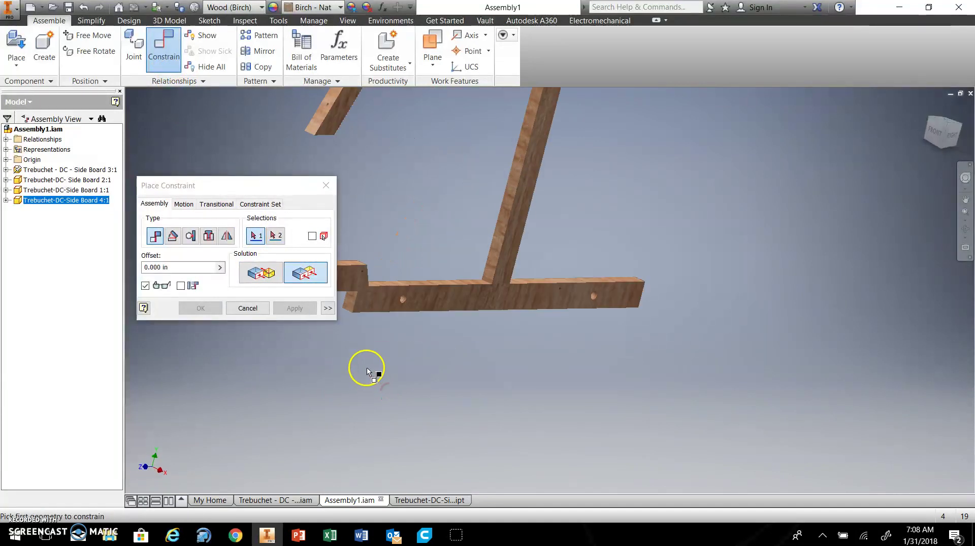
pyautogui.scroll(2, 436, 380)
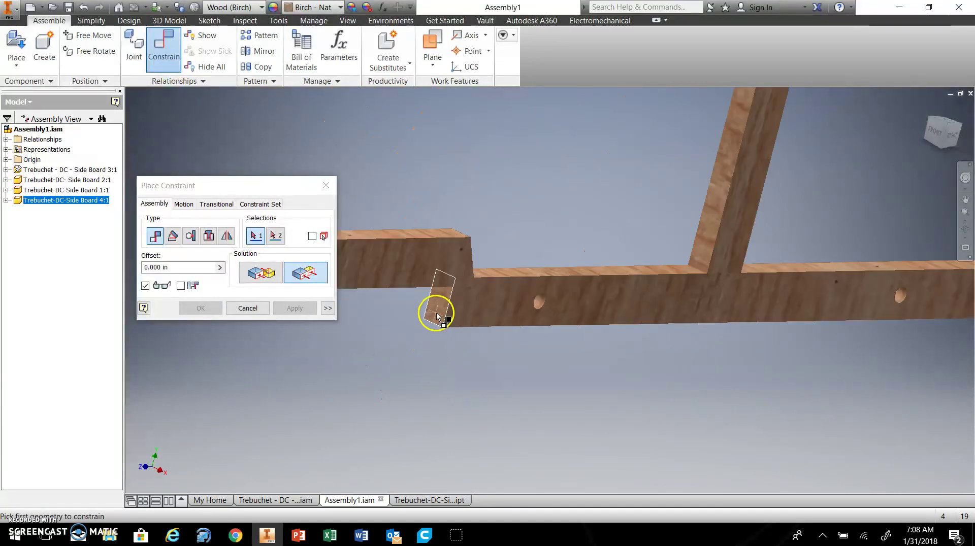
pyautogui.click(435, 318)
pyautogui.click(715, 219)
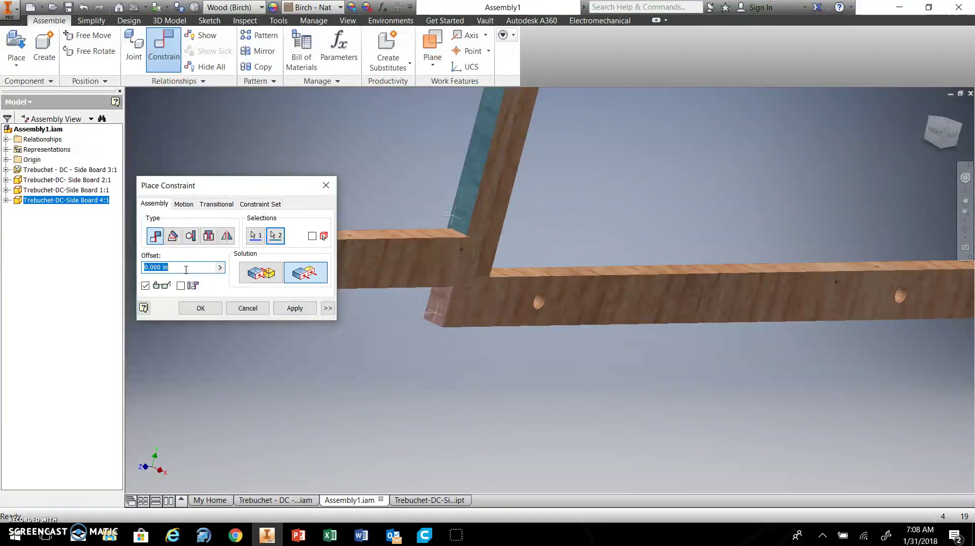
pyautogui.write('6')
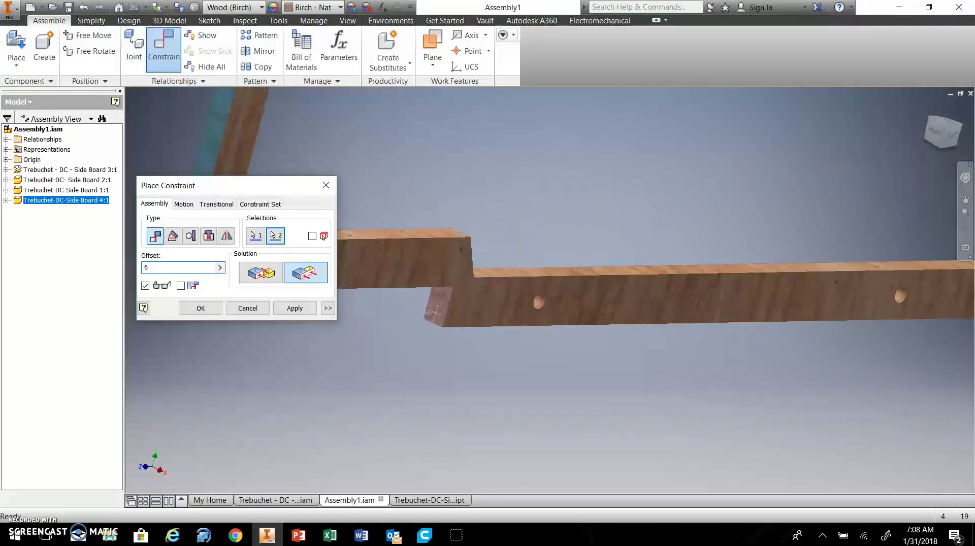
pyautogui.press('BackSpace')
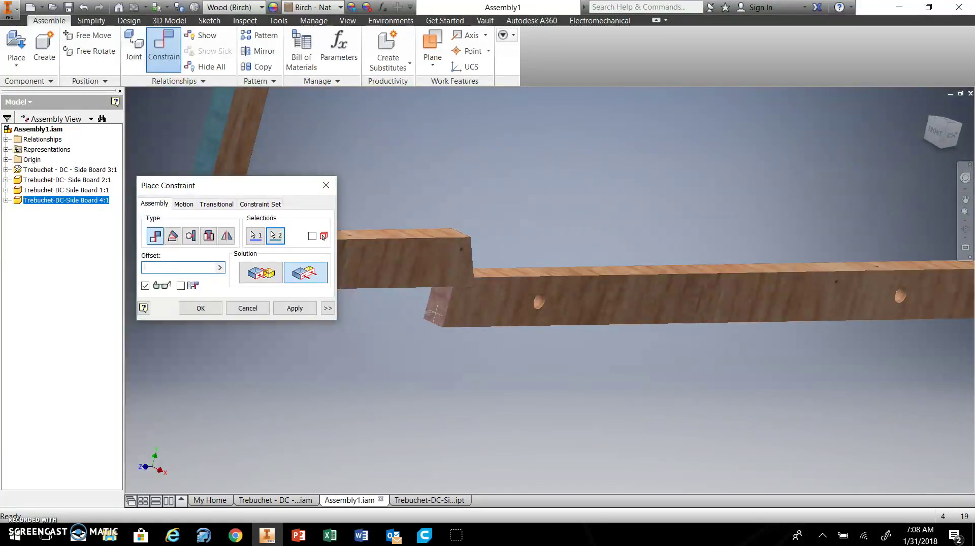
pyautogui.write('-6 +3')
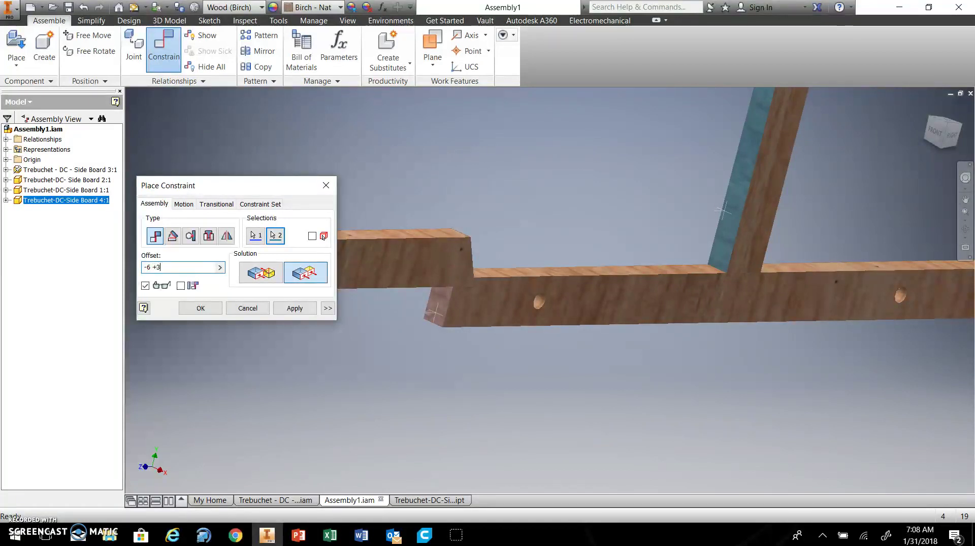
pyautogui.write('/8')
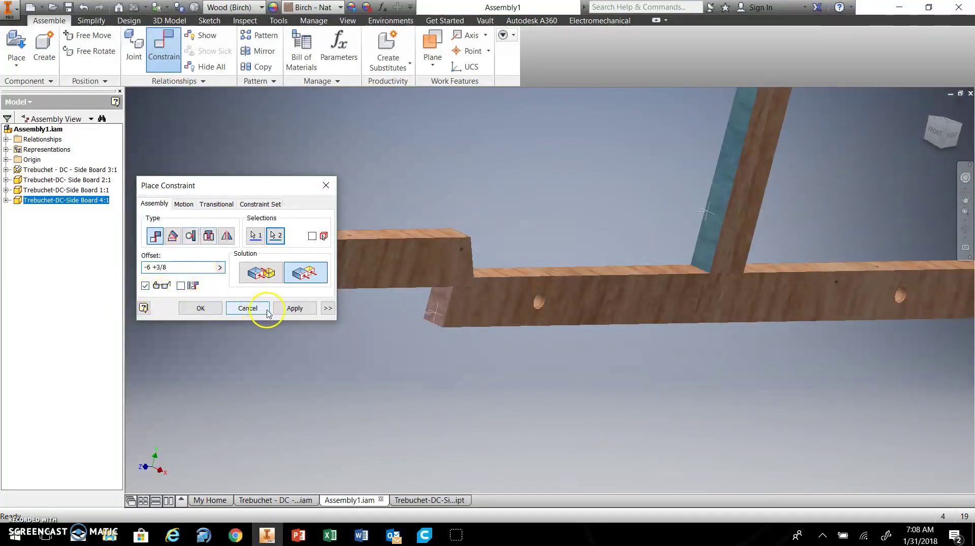
# Step: Try 6 - 3/8 and -6 - 3/8 as the flush offset, restore -6 + 3/8 in, and apply the constraint
pyautogui.moveTo(149, 271)
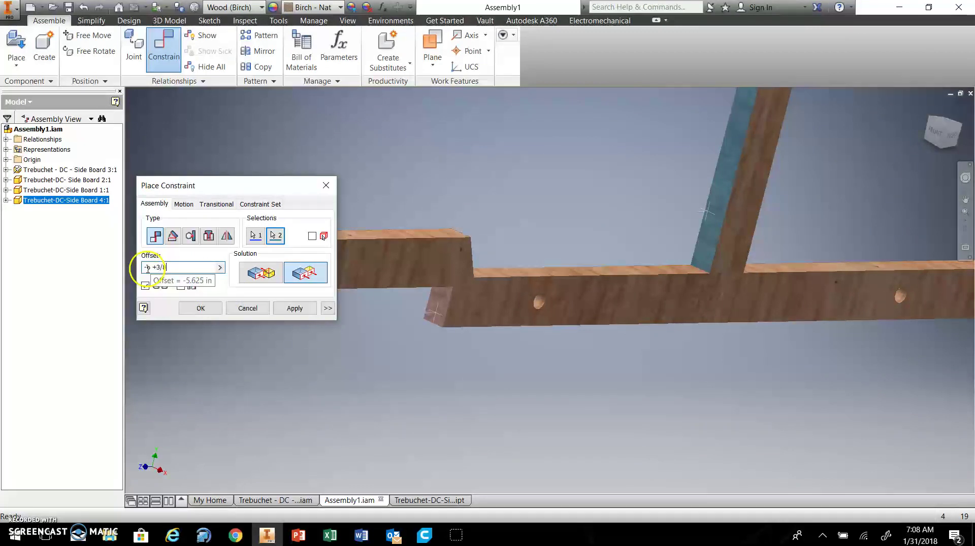
pyautogui.press('BackSpace')
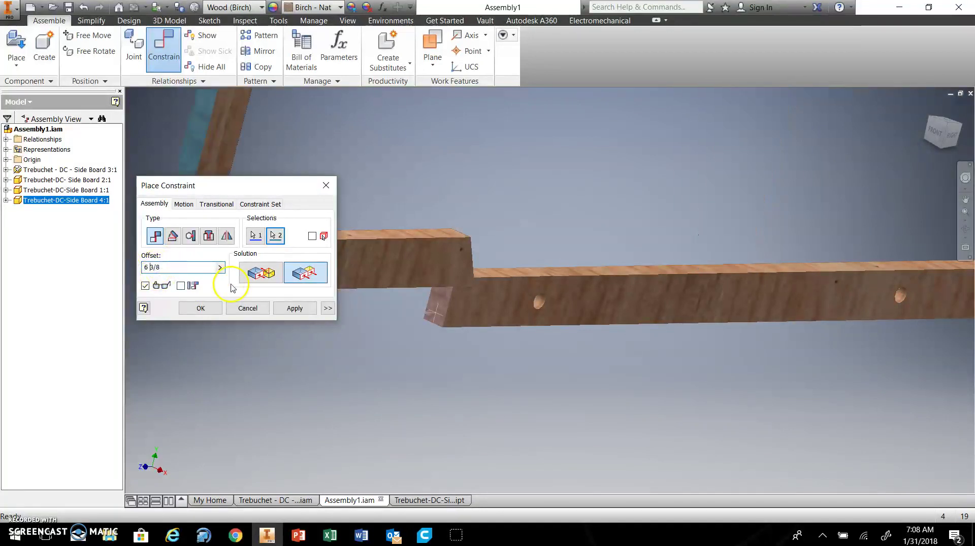
pyautogui.write('-')
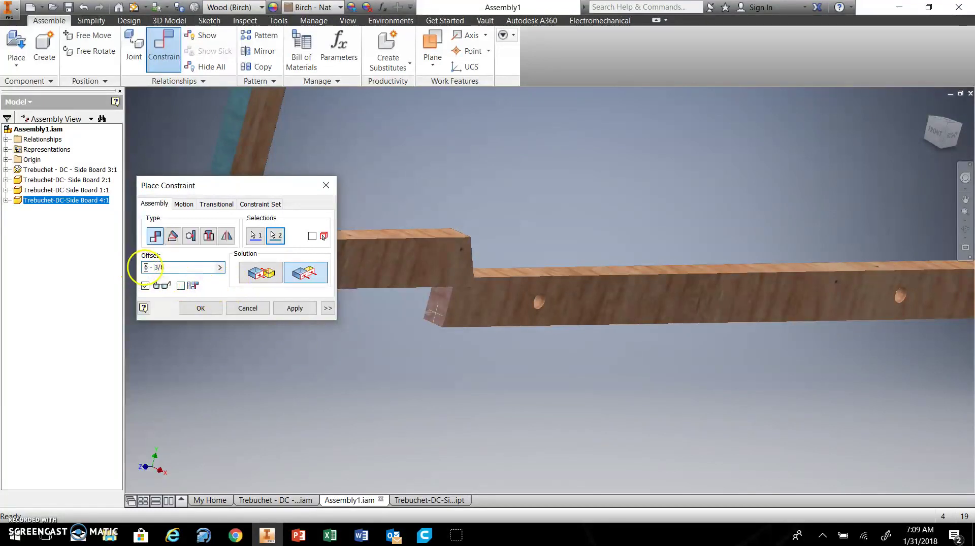
pyautogui.click(145, 267)
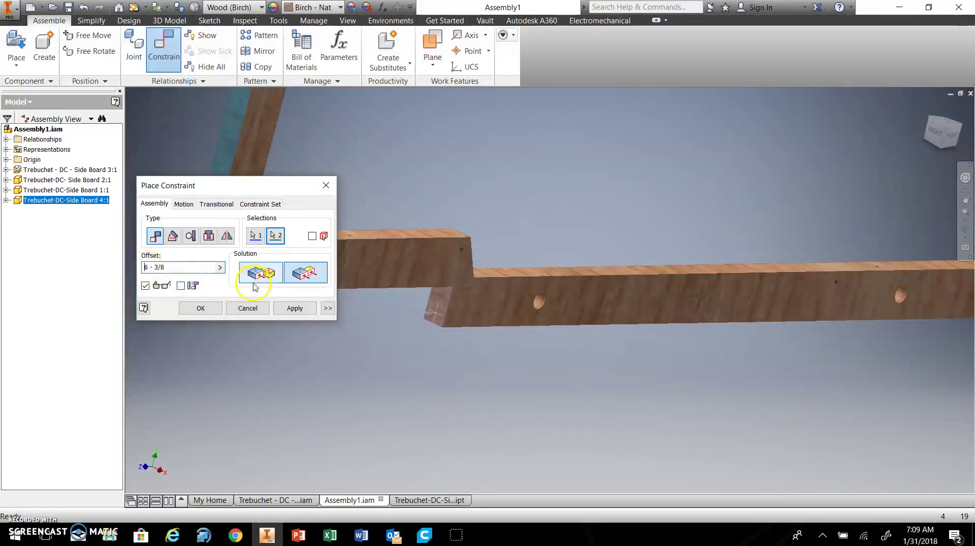
pyautogui.click(157, 267)
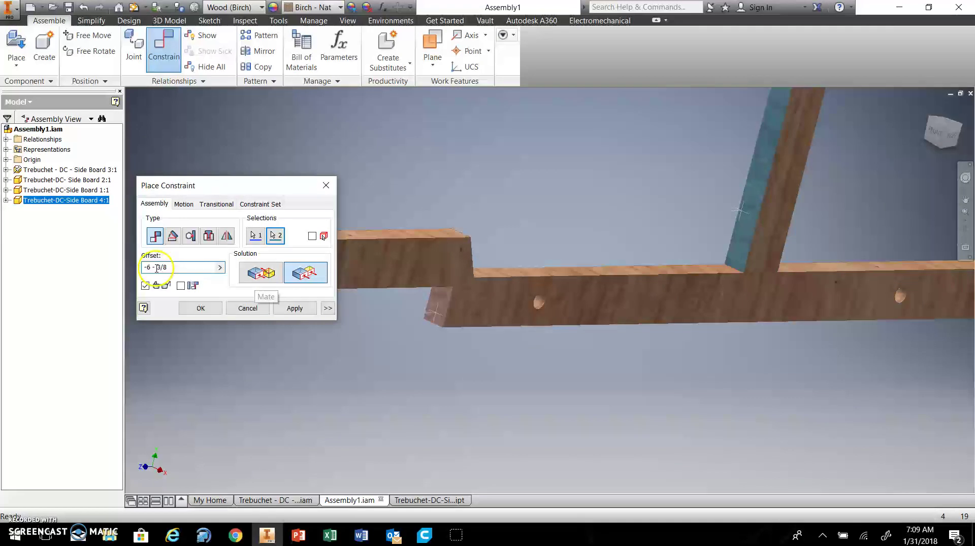
pyautogui.press('BackSpace')
pyautogui.press('BackSpace')
pyautogui.click(299, 274)
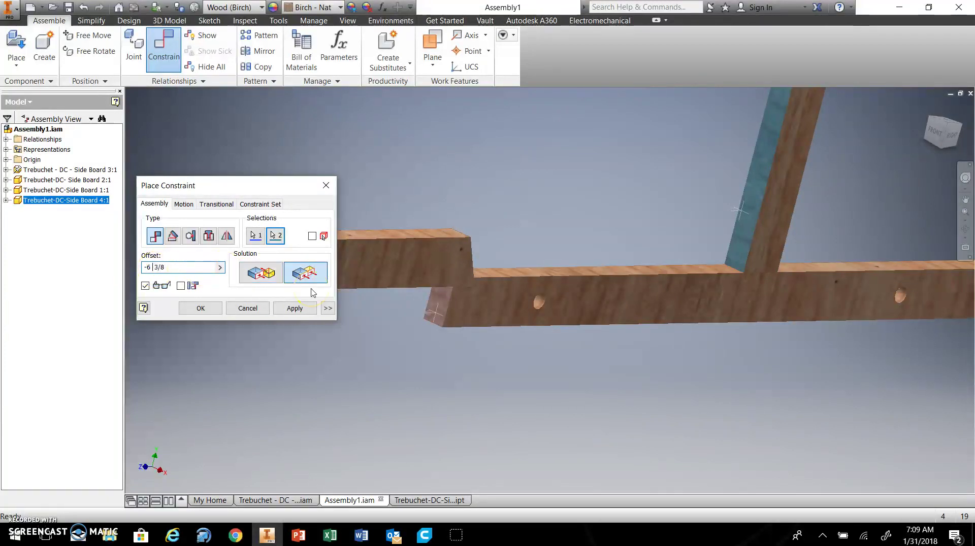
pyautogui.write('+')
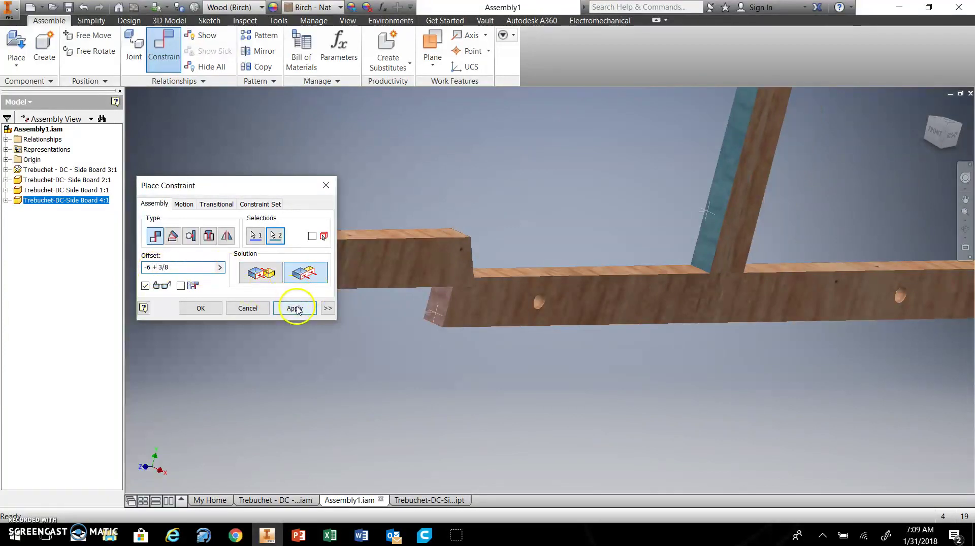
pyautogui.click(295, 309)
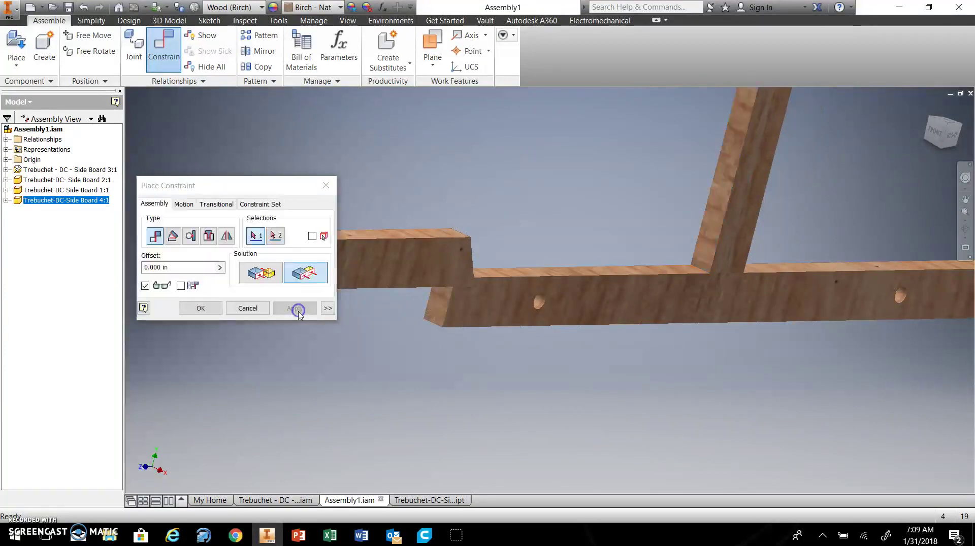
pyautogui.click(327, 186)
# Step: Examine Side Board 4's position on Side Board 3 from the right side, and switch to the Trebuchet - DC - Assembly 2 file for comparison
pyautogui.click(950, 135)
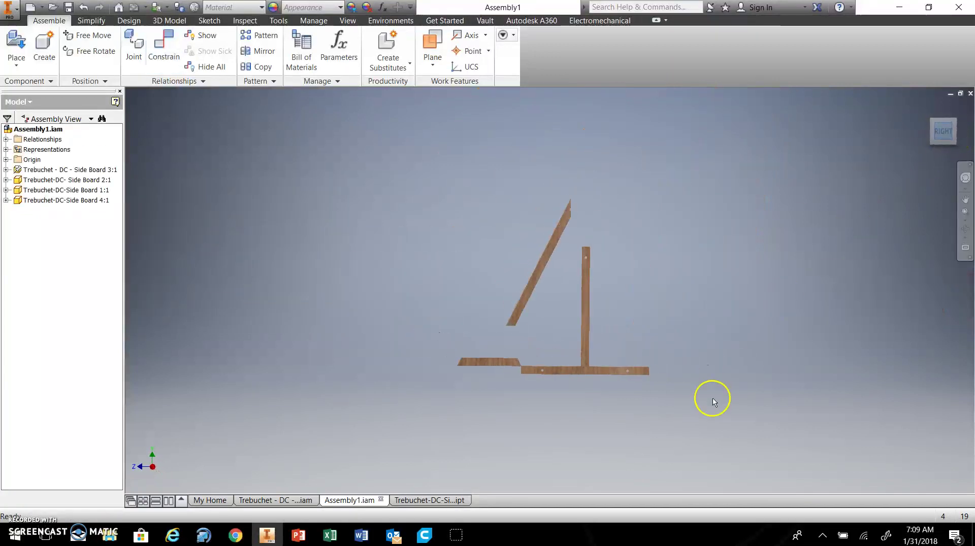
pyautogui.scroll(3, 614, 399)
pyautogui.click(564, 315)
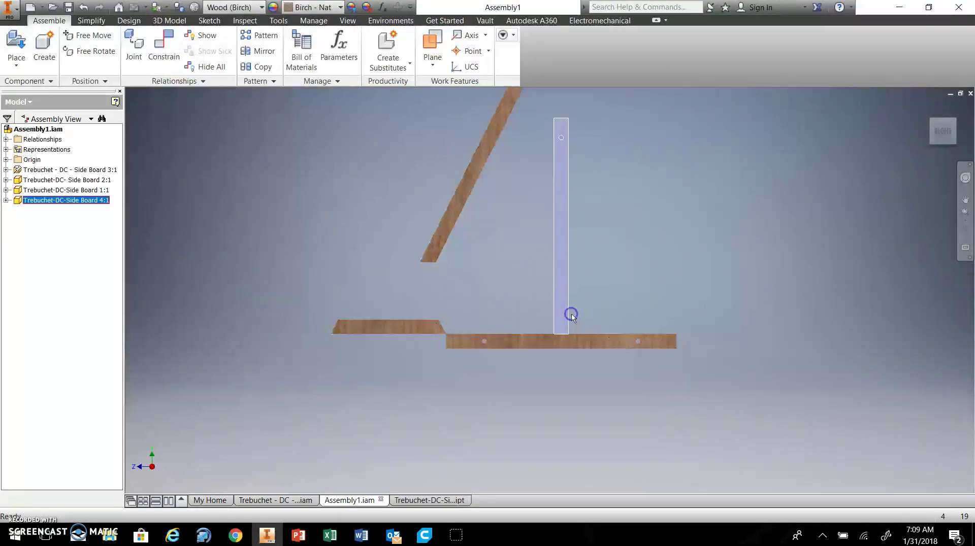
pyautogui.click(562, 279)
pyautogui.click(561, 342)
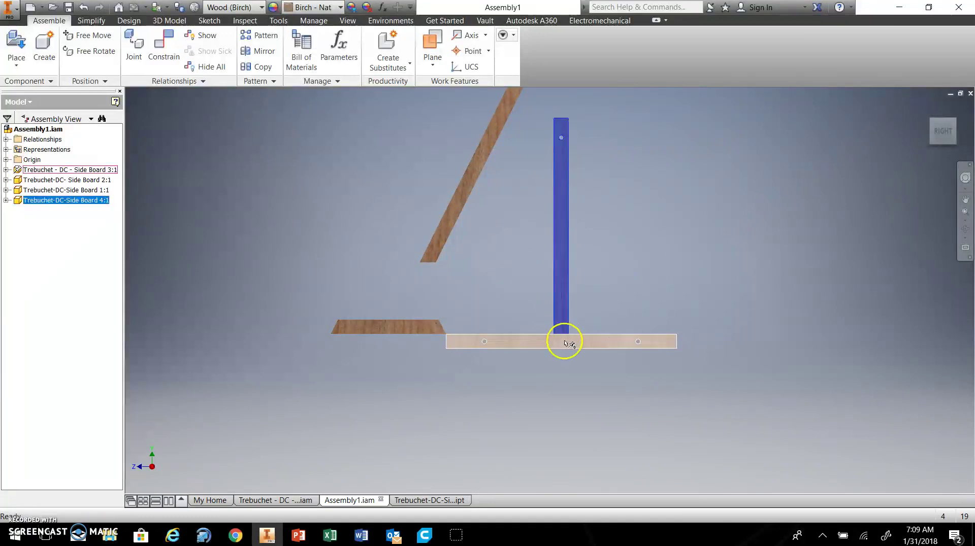
pyautogui.keyDown('shift'); pyautogui.moveTo(523, 257); pyautogui.dragTo(545, 297, button='middle'); pyautogui.keyUp('shift')
pyautogui.click(492, 292)
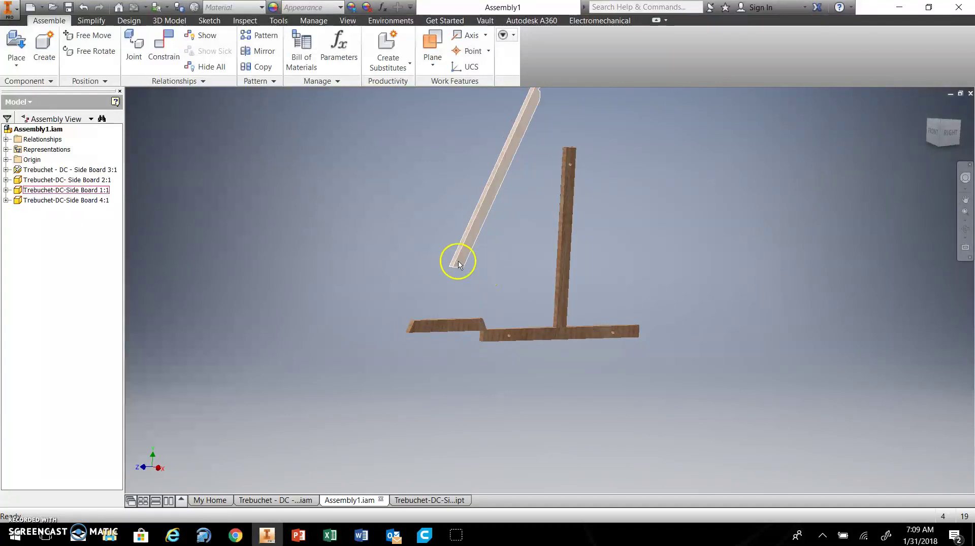
pyautogui.click(304, 501)
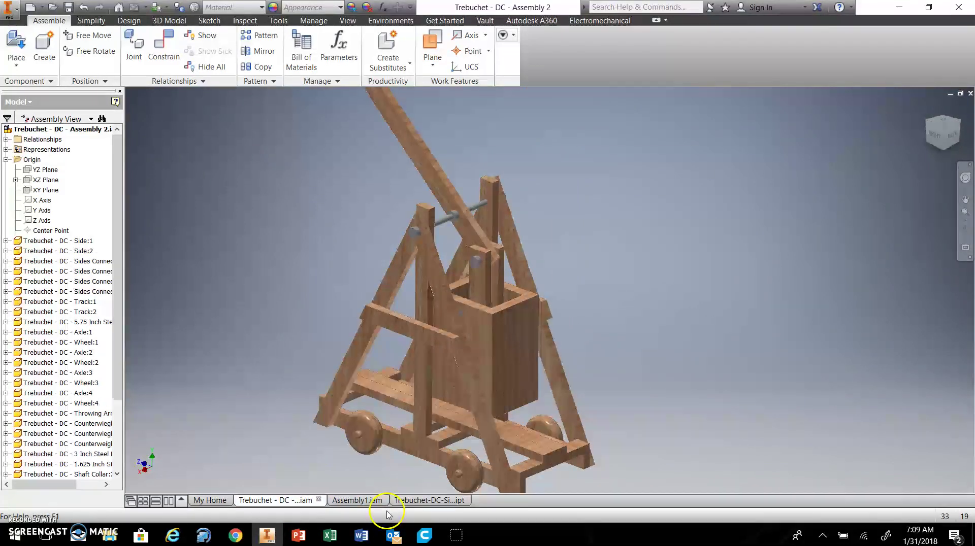
# Step: Return to Assembly1 and mate Side Board 1's broad face against Side Board 3's broad outer face with zero offset
pyautogui.click(405, 501)
pyautogui.click(351, 501)
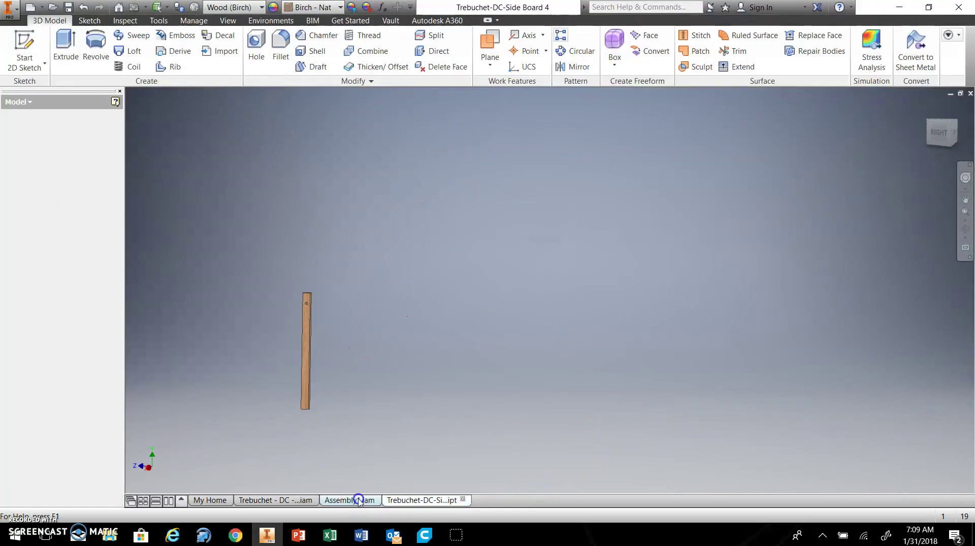
pyautogui.click(171, 67)
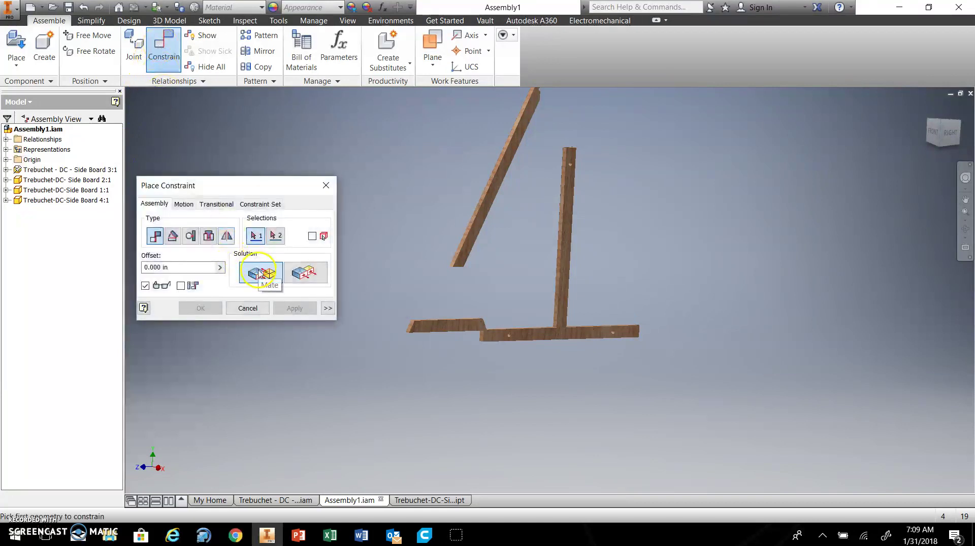
pyautogui.keyDown('shift'); pyautogui.moveTo(431, 288); pyautogui.dragTo(619, 280, button='middle'); pyautogui.keyUp('shift')
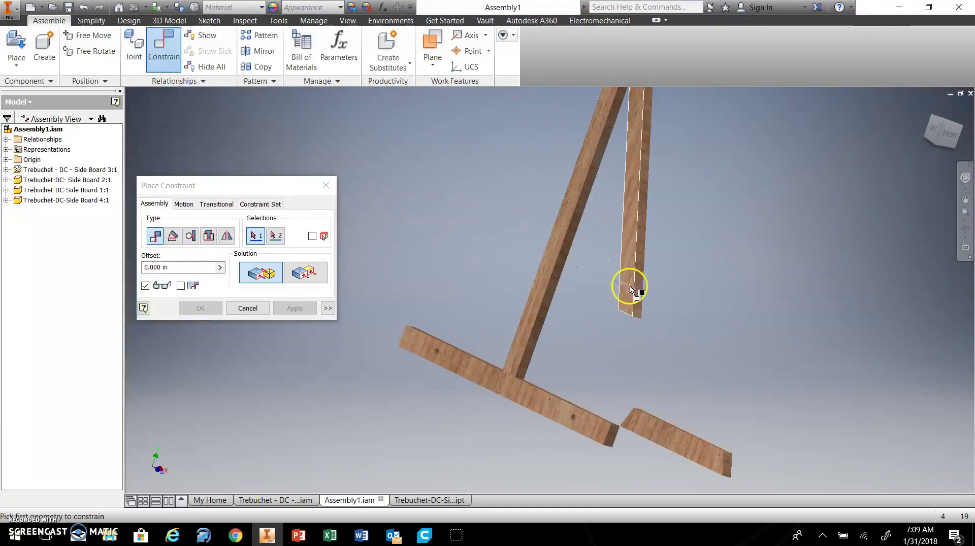
pyautogui.click(626, 291)
pyautogui.keyDown('shift'); pyautogui.moveTo(646, 342); pyautogui.dragTo(488, 327, button='middle'); pyautogui.keyUp('shift')
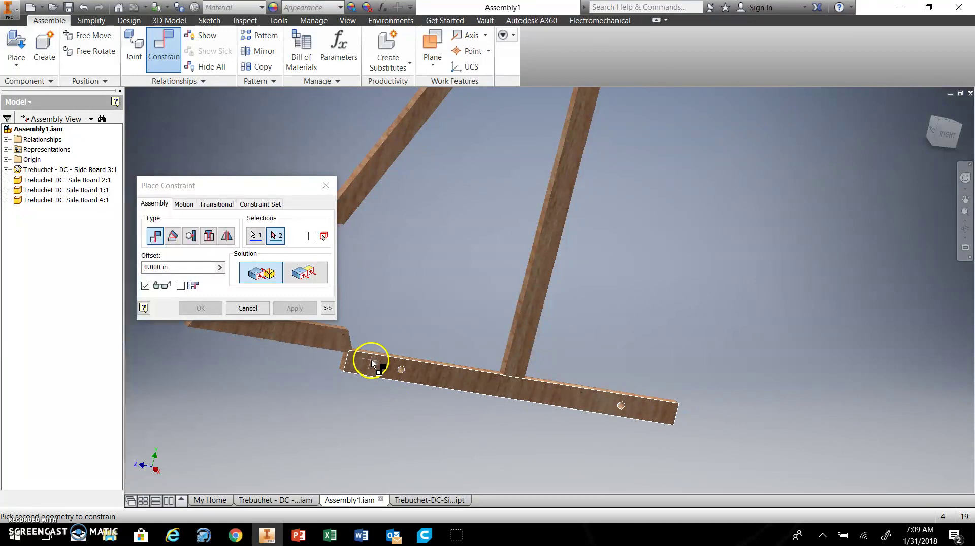
pyautogui.click(374, 366)
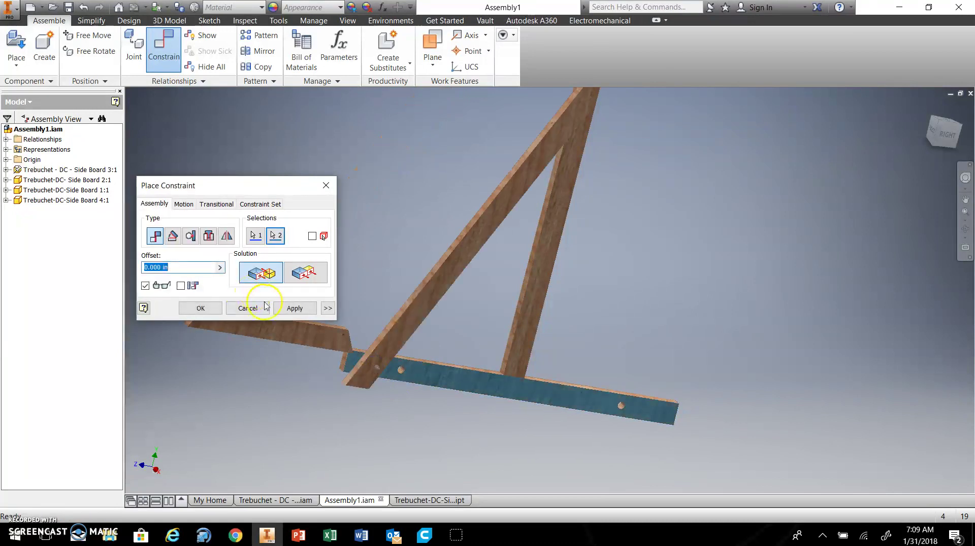
pyautogui.click(291, 310)
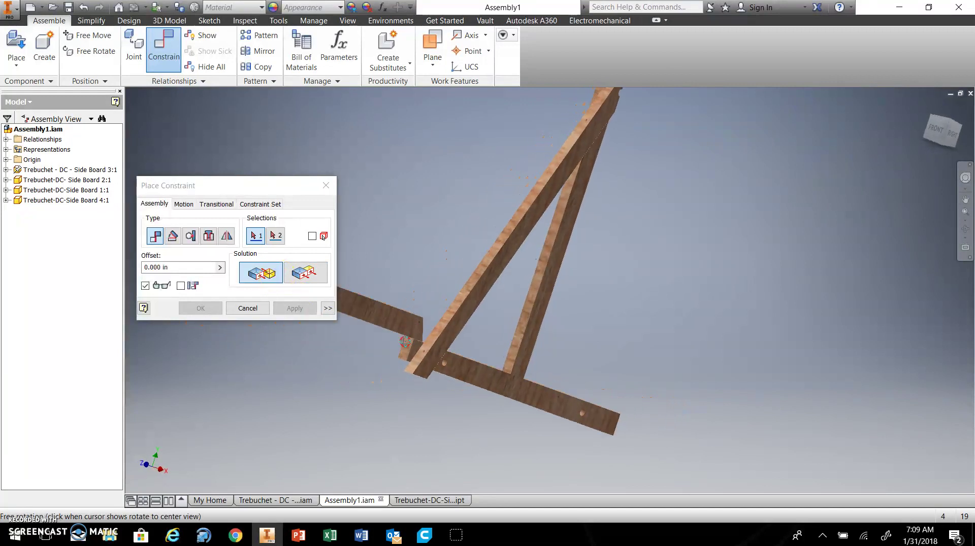
# Step: Mate the bottom edge of Side Board 3's end to the short bottom edge of Side Board 1 with zero offset, and finish constraining
pyautogui.scroll(5, 396, 366)
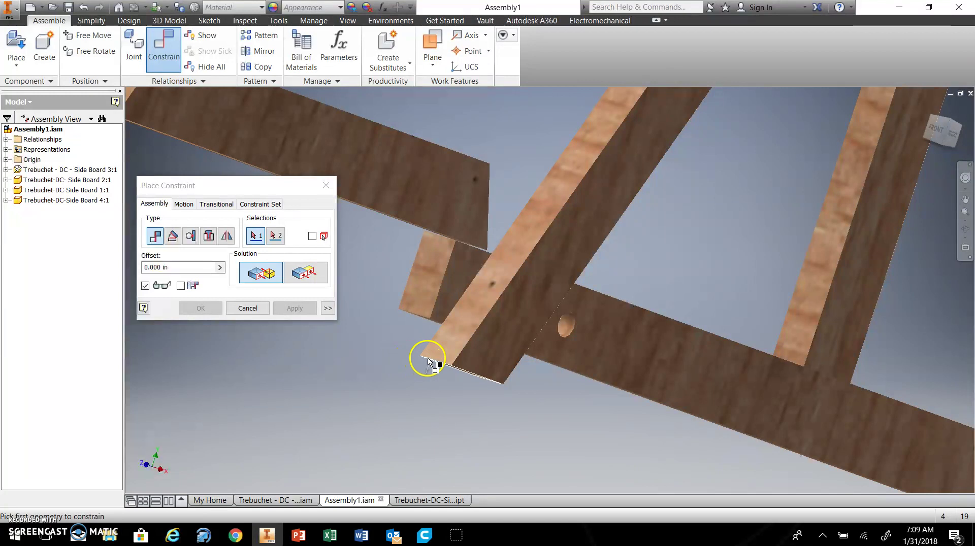
pyautogui.scroll(2, 431, 362)
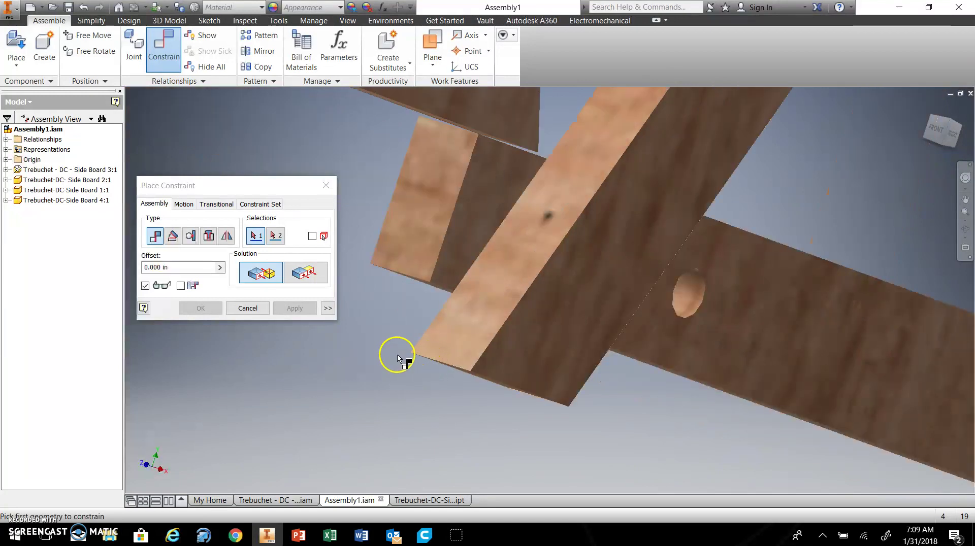
pyautogui.click(389, 280)
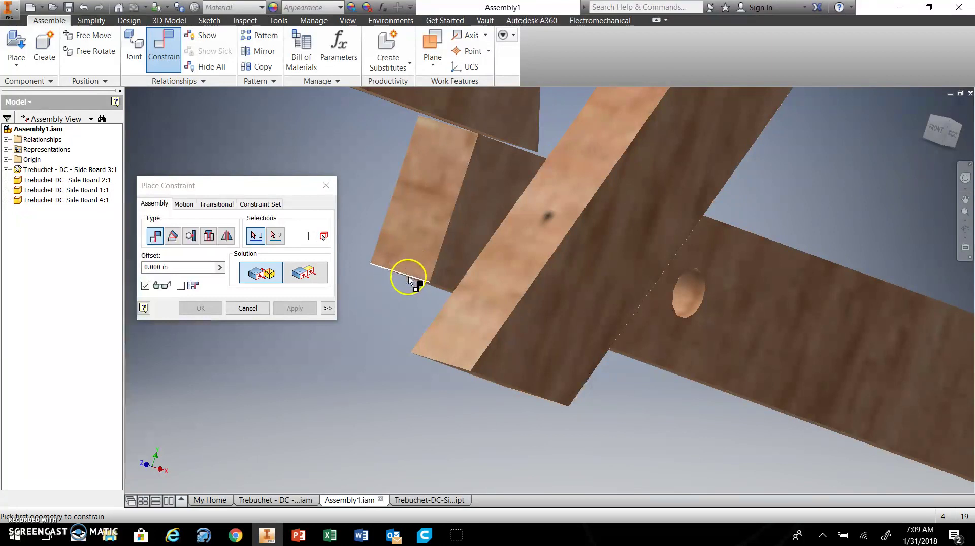
pyautogui.click(407, 276)
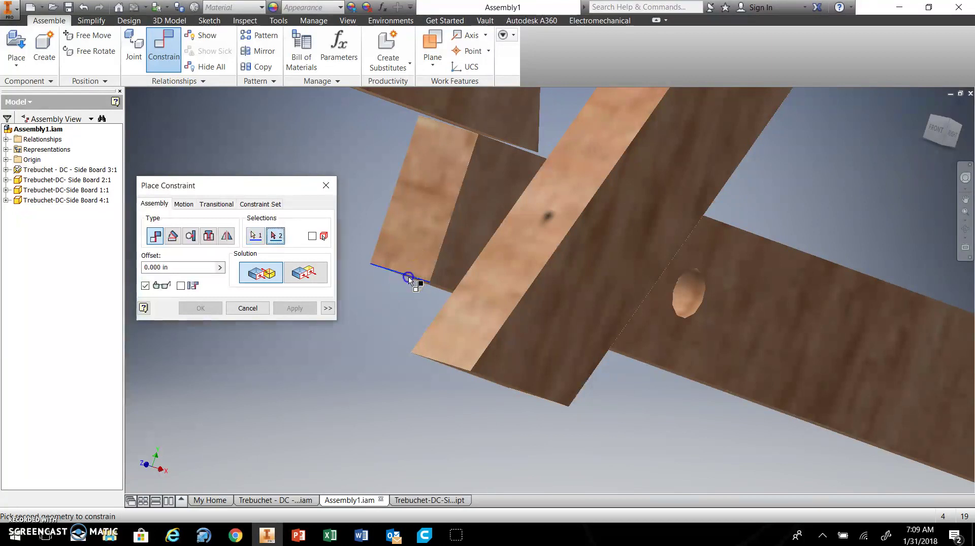
pyautogui.click(434, 365)
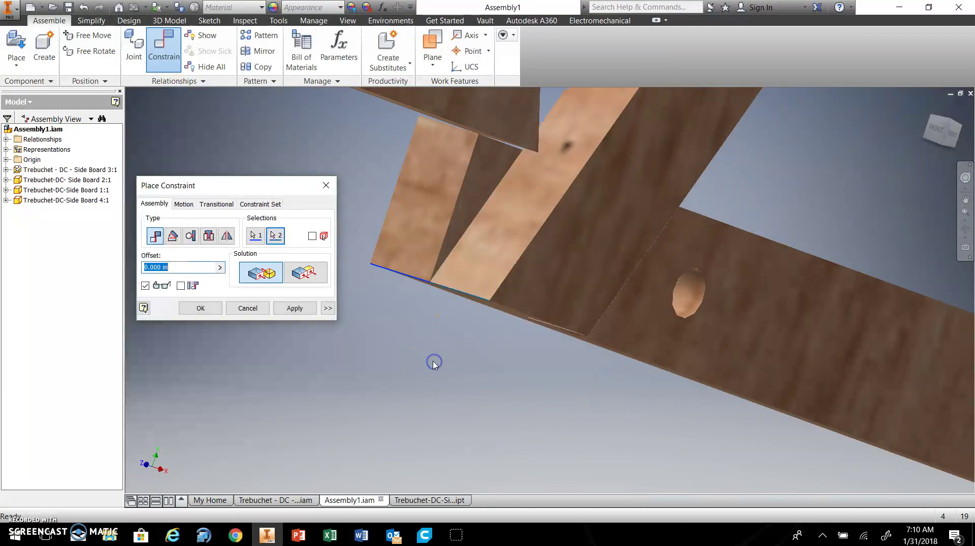
pyautogui.click(309, 311)
pyautogui.scroll(4, 518, 369)
pyautogui.keyDown('shift'); pyautogui.moveTo(540, 370); pyautogui.dragTo(472, 363, button='middle'); pyautogui.keyUp('shift')
pyautogui.press('Escape')
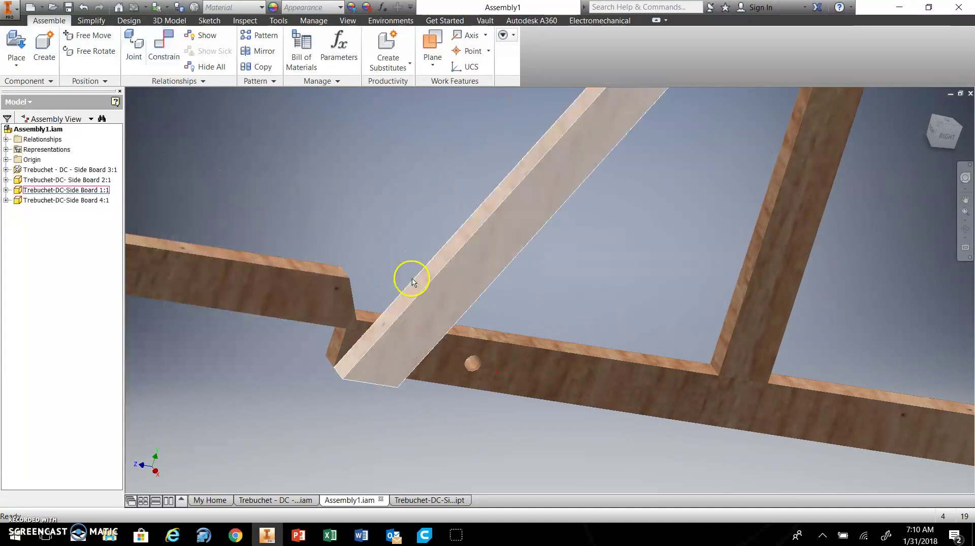
# Step: Swing Side Board 1 about its lower end to test its remaining freedom of movement
pyautogui.scroll(5, 422, 277)
pyautogui.moveTo(425, 276); pyautogui.dragTo(447, 272)
pyautogui.keyDown('shift'); pyautogui.moveTo(626, 254); pyautogui.dragTo(577, 235, button='middle'); pyautogui.keyUp('shift')
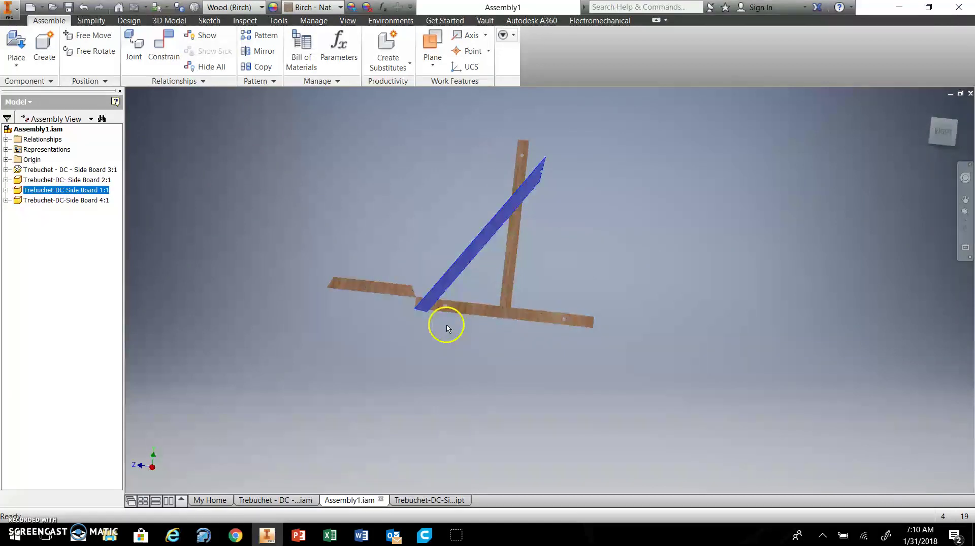
# Step: Add a zero-offset flush constraint between Side Board 3's narrow bottom face and Side Board 1's angled bottom end, and check the board's position
pyautogui.keyDown('shift'); pyautogui.moveTo(441, 328); pyautogui.dragTo(442, 281, button='middle'); pyautogui.keyUp('shift')
pyautogui.scroll(-4, 426, 264)
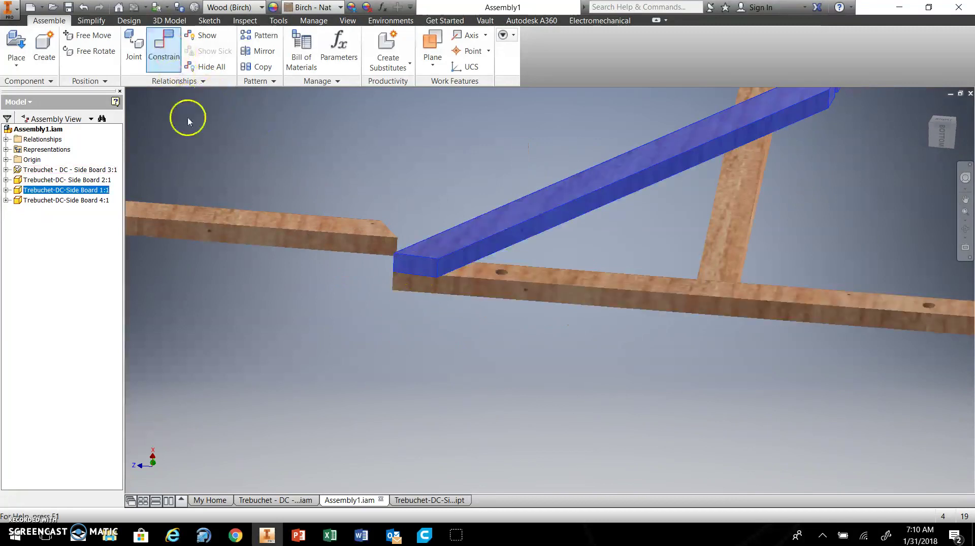
pyautogui.click(158, 61)
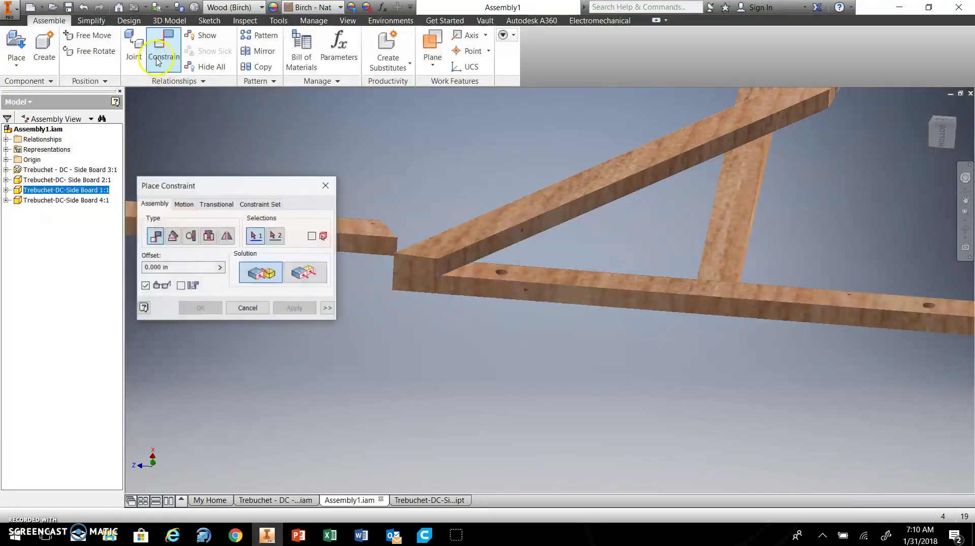
pyautogui.click(305, 274)
pyautogui.click(420, 290)
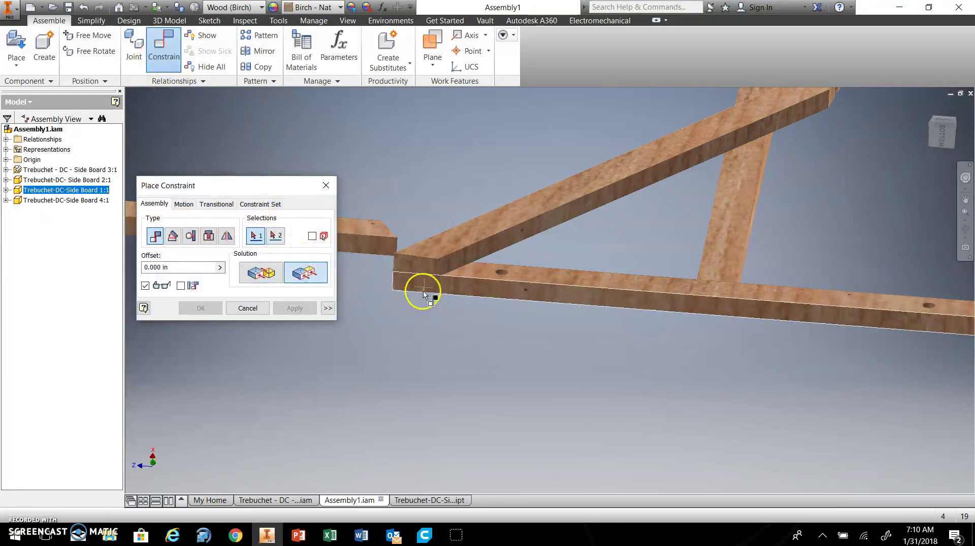
pyautogui.click(427, 287)
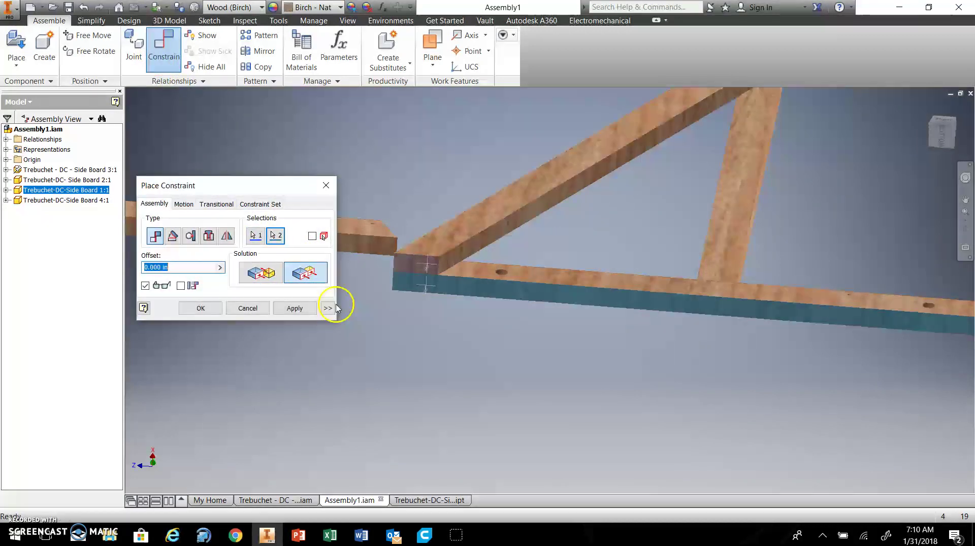
pyautogui.click(304, 309)
pyautogui.keyDown('shift'); pyautogui.moveTo(416, 296); pyautogui.dragTo(428, 337, button='middle'); pyautogui.keyUp('shift')
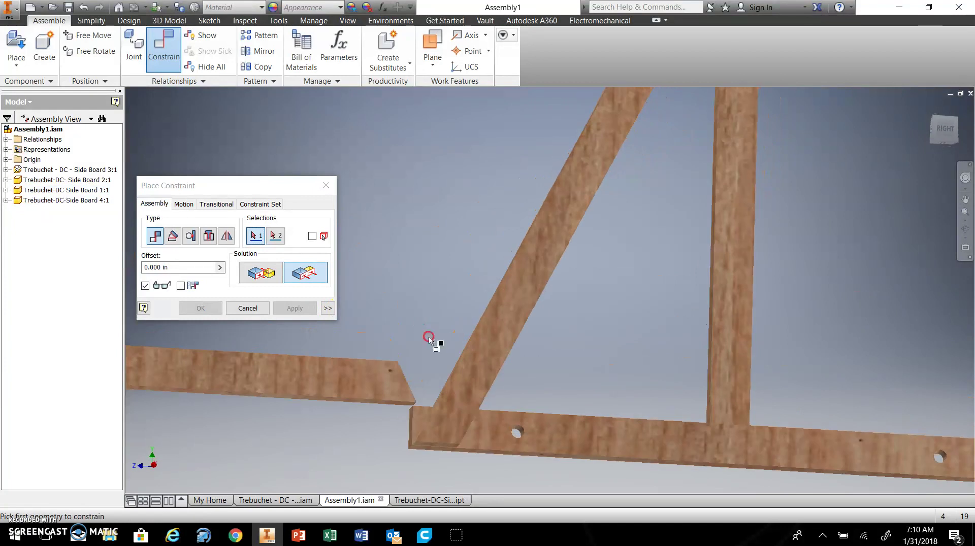
pyautogui.scroll(5, 433, 341)
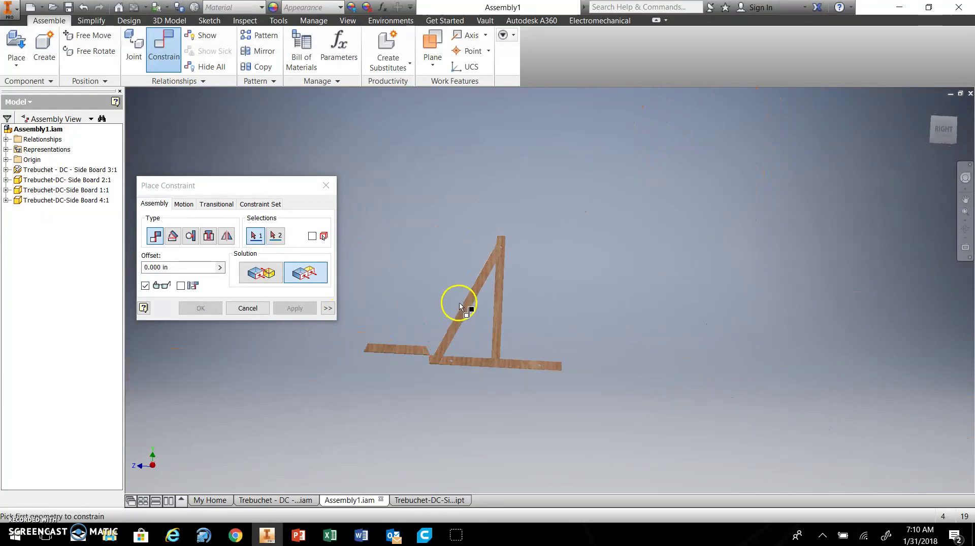
pyautogui.press('Escape')
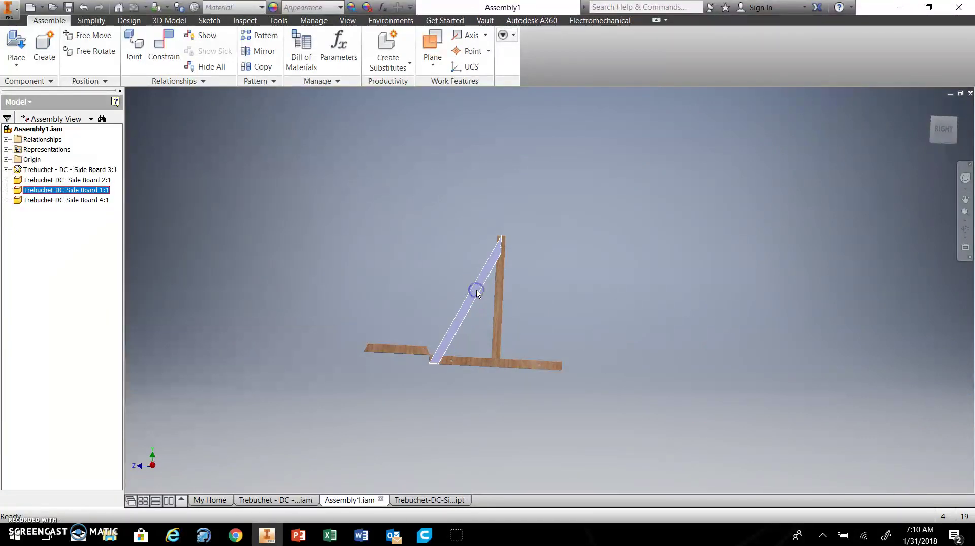
pyautogui.click(477, 293)
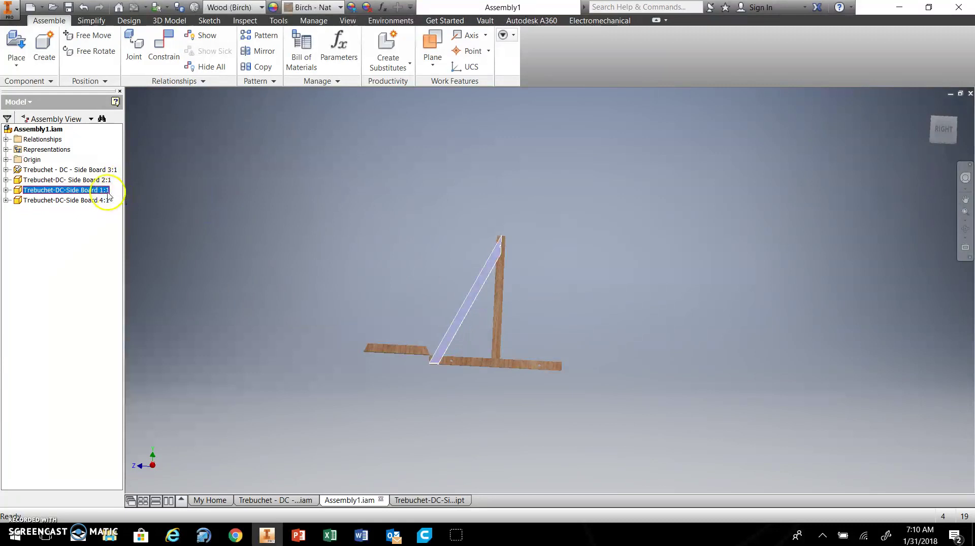
# Step: Place a second copy of Trebuchet-DC-Side Board 1 beside the upright, opposite the first diagonal board
pyautogui.click(21, 51)
pyautogui.scroll(-4, 482, 241)
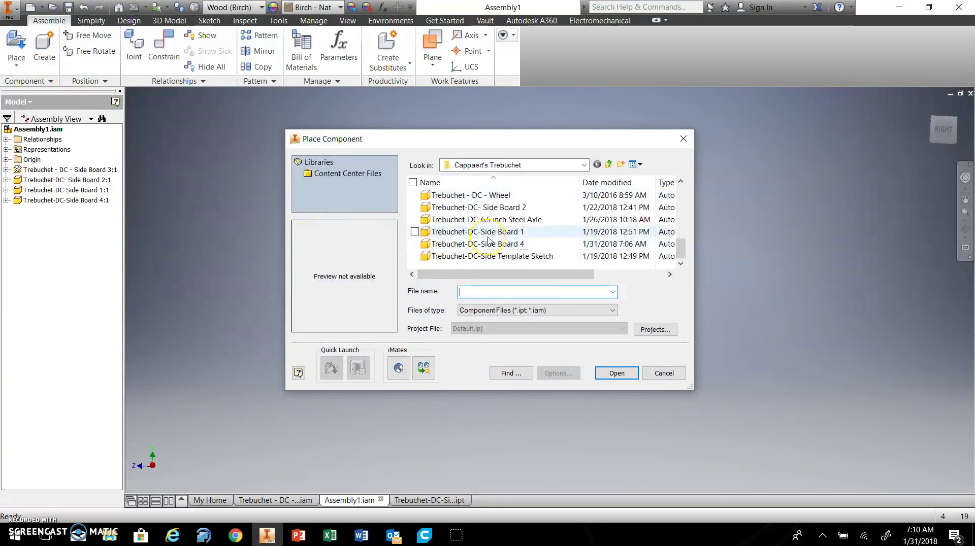
pyautogui.click(488, 236)
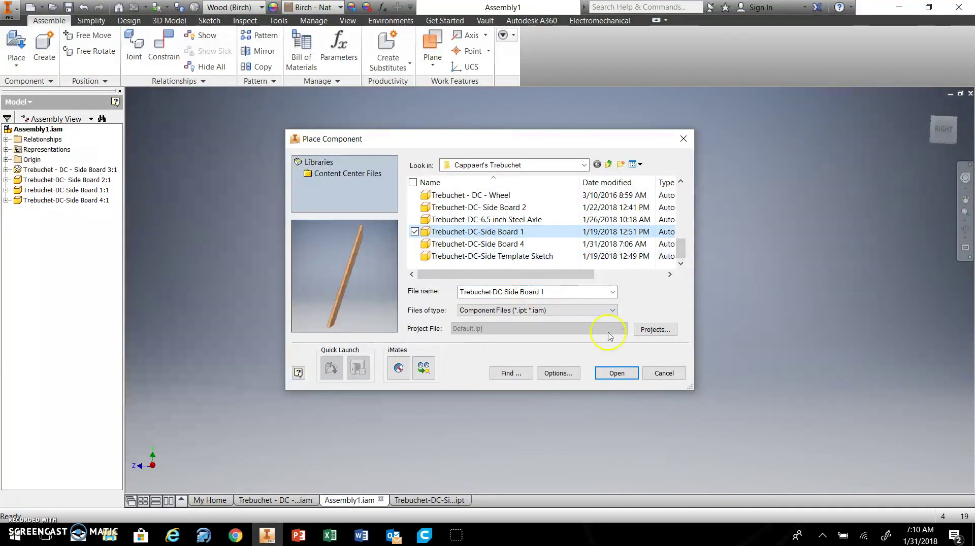
pyautogui.click(617, 373)
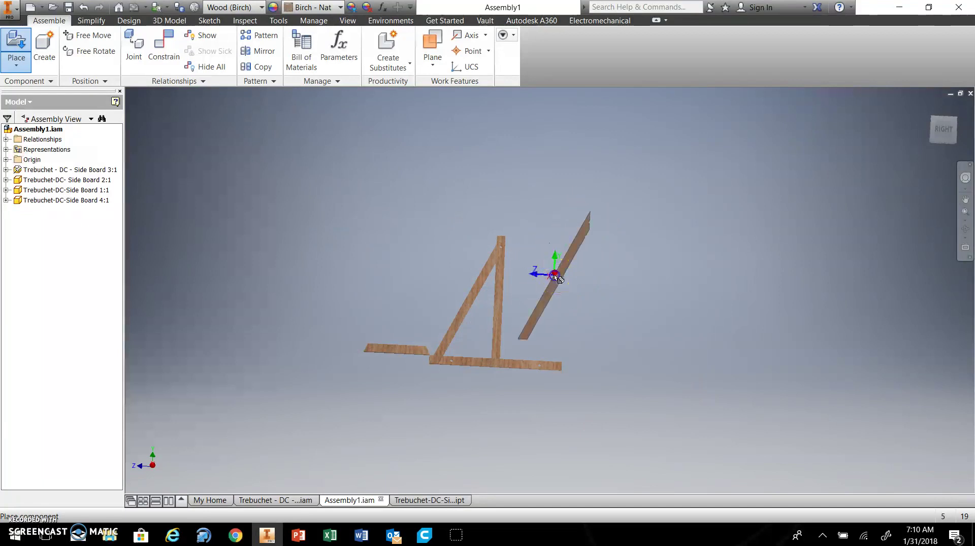
pyautogui.click(555, 275)
pyautogui.rightClick(555, 272)
pyautogui.click(594, 269)
pyautogui.click(555, 290)
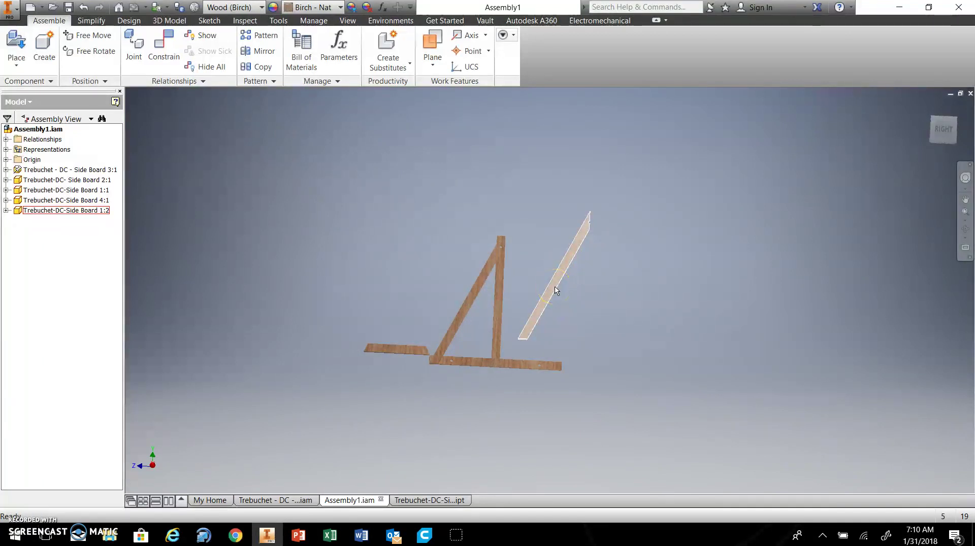
pyautogui.click(555, 294)
# Step: Mate the second Side Board 1's broad face against Side Board 3's broad outer face with zero offset
pyautogui.scroll(3, 556, 302)
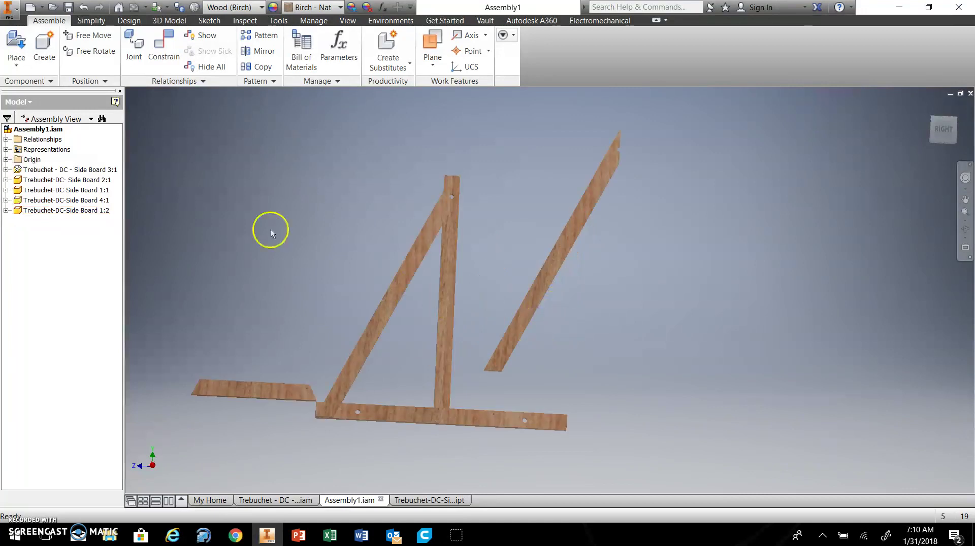
pyautogui.click(161, 49)
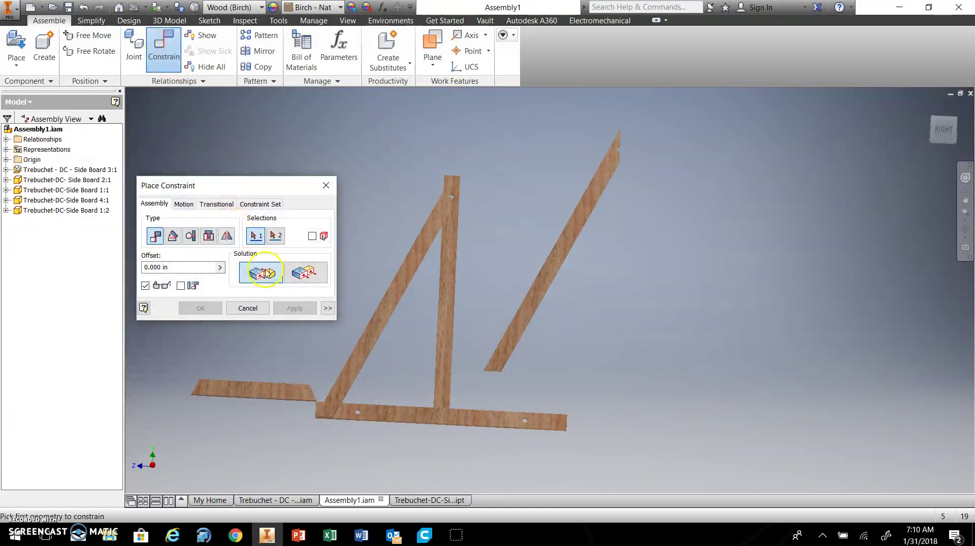
pyautogui.click(522, 323)
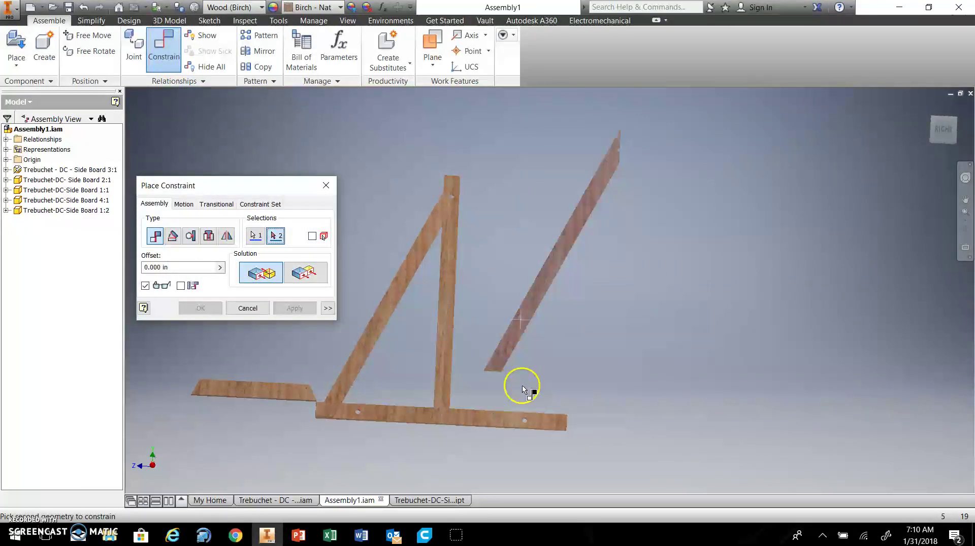
pyautogui.click(547, 424)
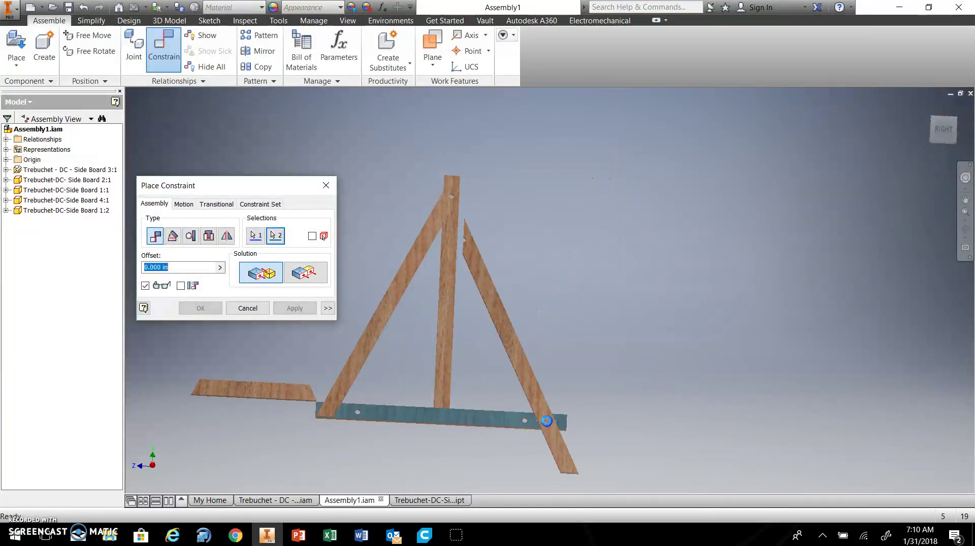
pyautogui.click(294, 309)
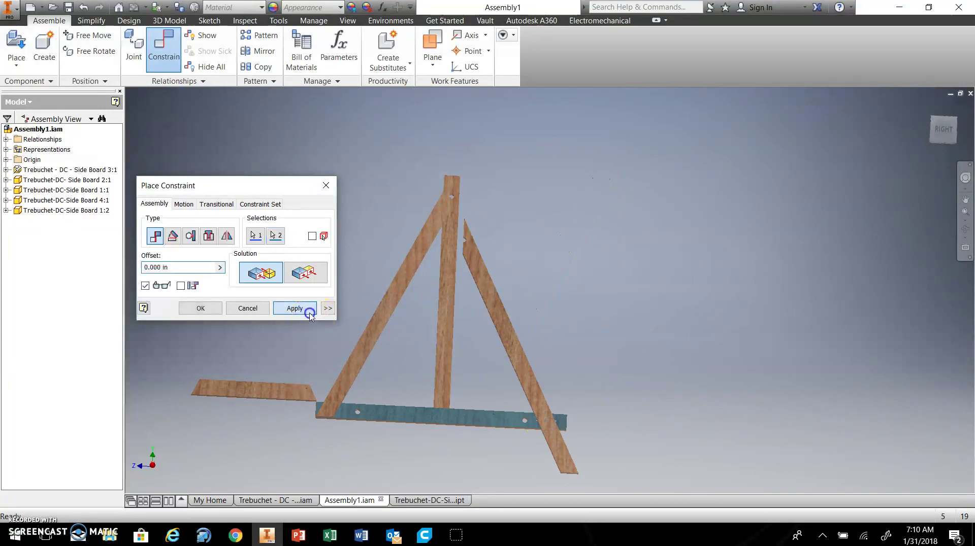
# Step: Mate the short bottom edge of the second Side Board 1 to the bottom edge of Side Board 3's free end with zero offset
pyautogui.keyDown('shift'); pyautogui.moveTo(566, 398); pyautogui.dragTo(495, 376, button='middle'); pyautogui.keyUp('shift')
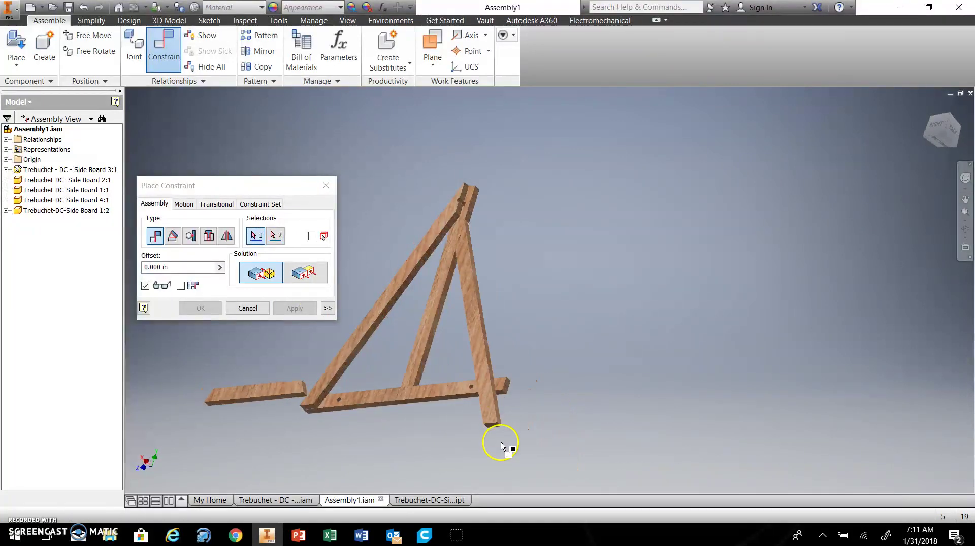
pyautogui.scroll(-5, 501, 425)
pyautogui.click(508, 402)
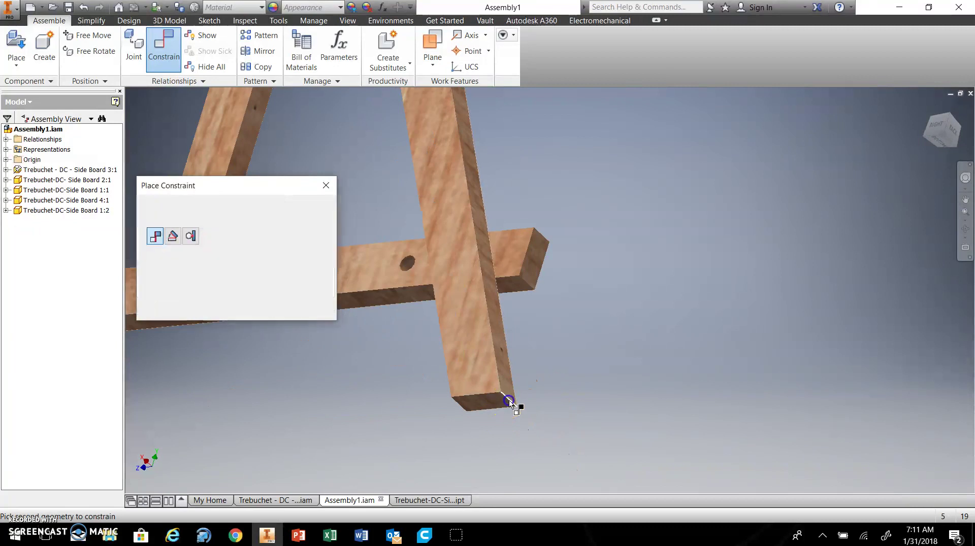
pyautogui.click(525, 283)
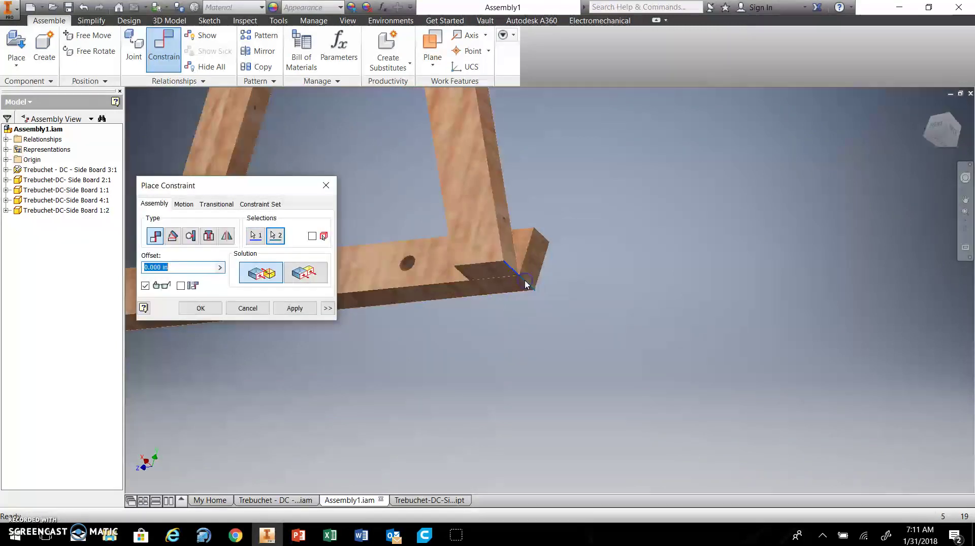
pyautogui.click(293, 310)
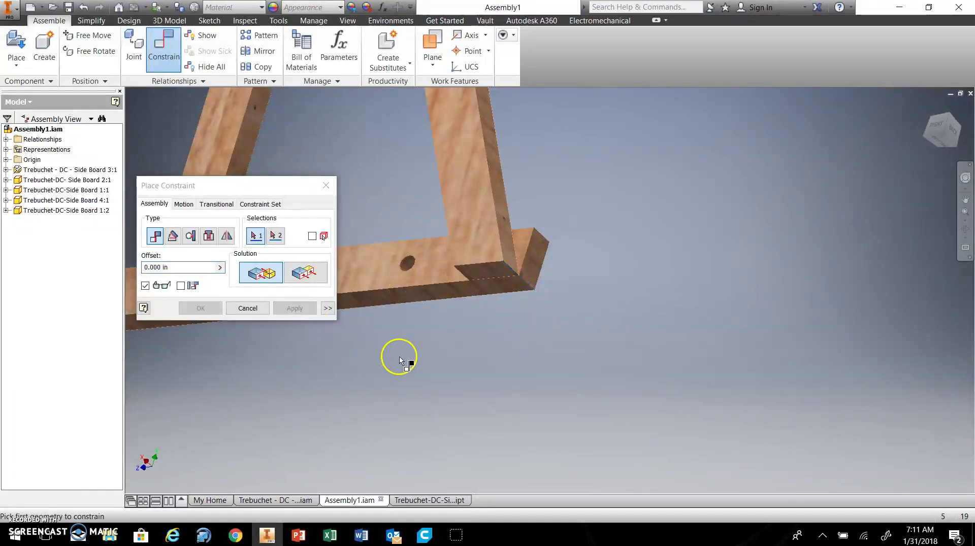
# Step: Add a zero-offset flush constraint between Side Board 3's narrow bottom face and the second Side Board 1's angled bottom end, and check the frame
pyautogui.click(303, 273)
pyautogui.keyDown('shift'); pyautogui.moveTo(396, 343); pyautogui.dragTo(463, 442, button='middle'); pyautogui.keyUp('shift')
pyautogui.click(518, 273)
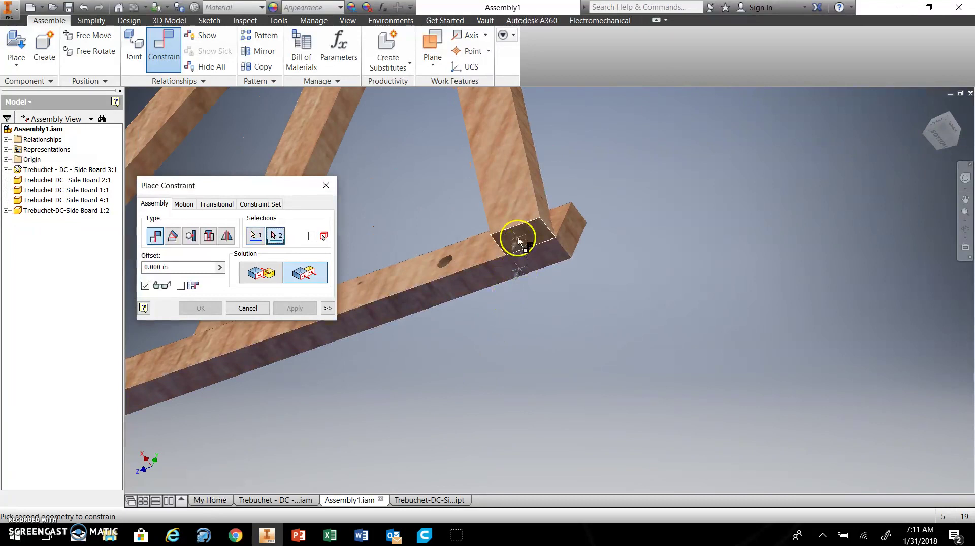
pyautogui.click(519, 241)
pyautogui.click(300, 308)
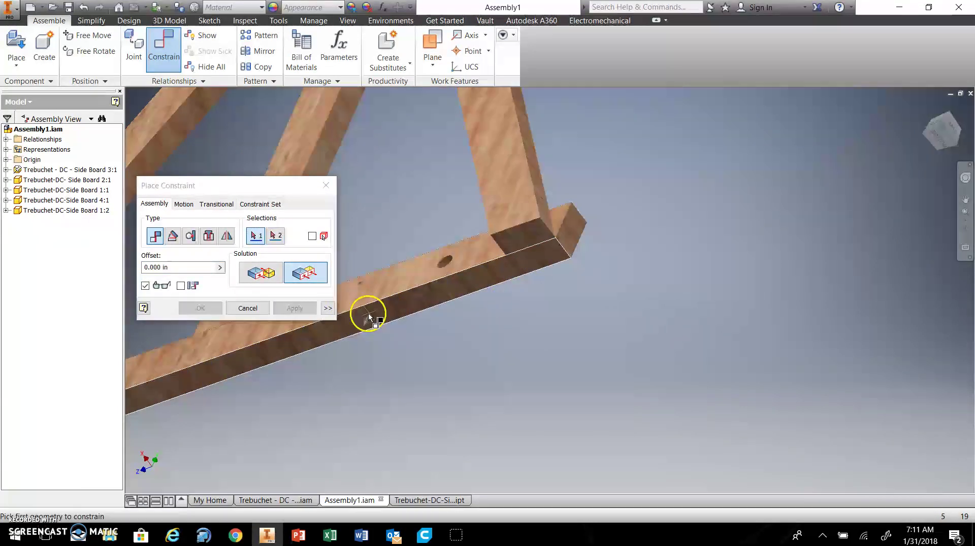
pyautogui.press('Escape')
pyautogui.scroll(3, 389, 317)
pyautogui.keyDown('shift'); pyautogui.moveTo(387, 306); pyautogui.dragTo(420, 333, button='middle'); pyautogui.keyUp('shift')
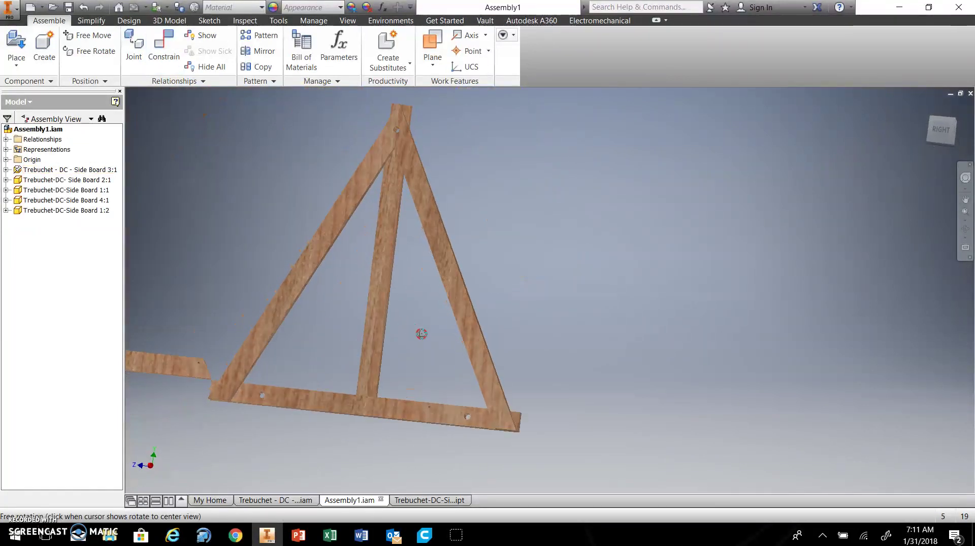
pyautogui.click(459, 293)
pyautogui.scroll(-3, 440, 317)
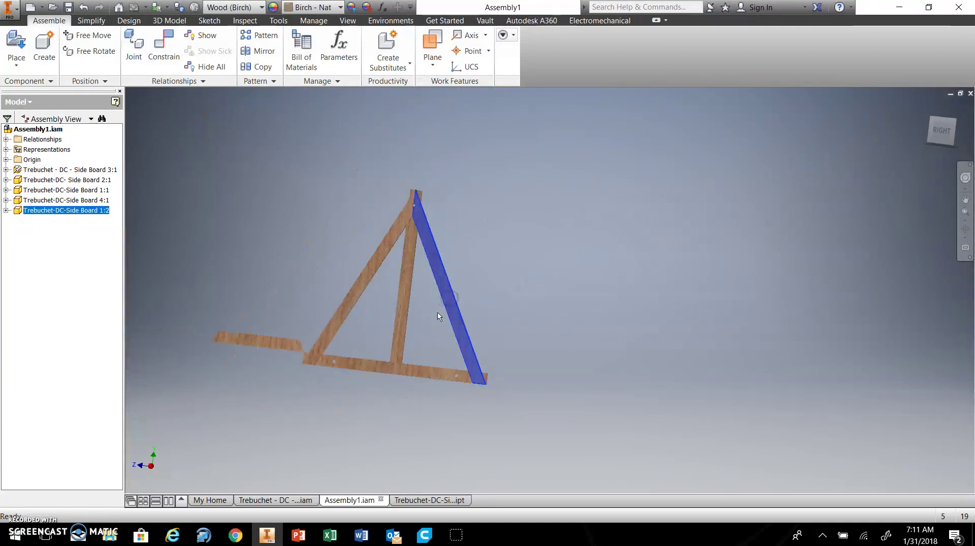
pyautogui.keyDown('shift'); pyautogui.moveTo(425, 312); pyautogui.dragTo(427, 292, button='middle'); pyautogui.keyUp('shift')
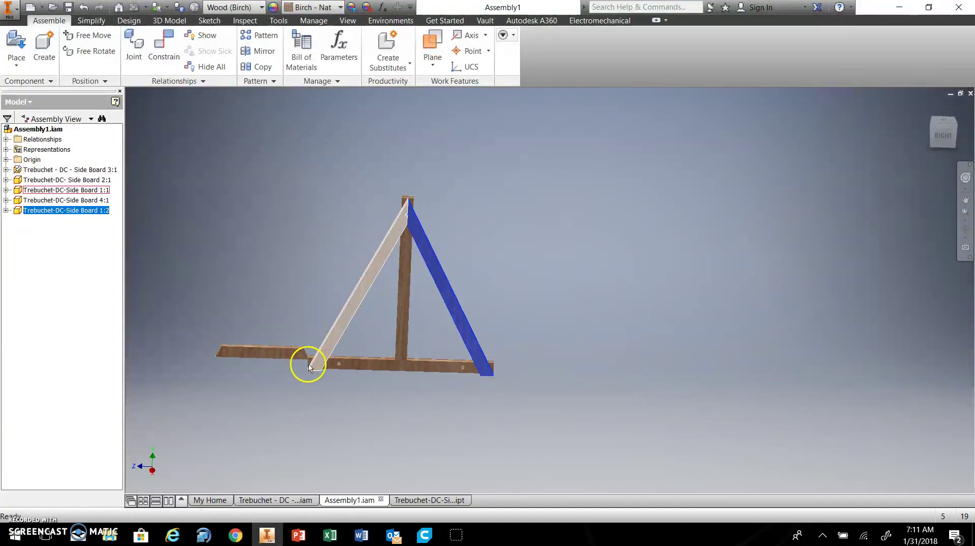
pyautogui.keyDown('shift'); pyautogui.moveTo(283, 365); pyautogui.dragTo(297, 336, button='middle'); pyautogui.keyUp('shift')
# Step: Mate Side Board 4's broad face against the broad face of the first diagonal Side Board 1 with zero offset
pyautogui.press('c')
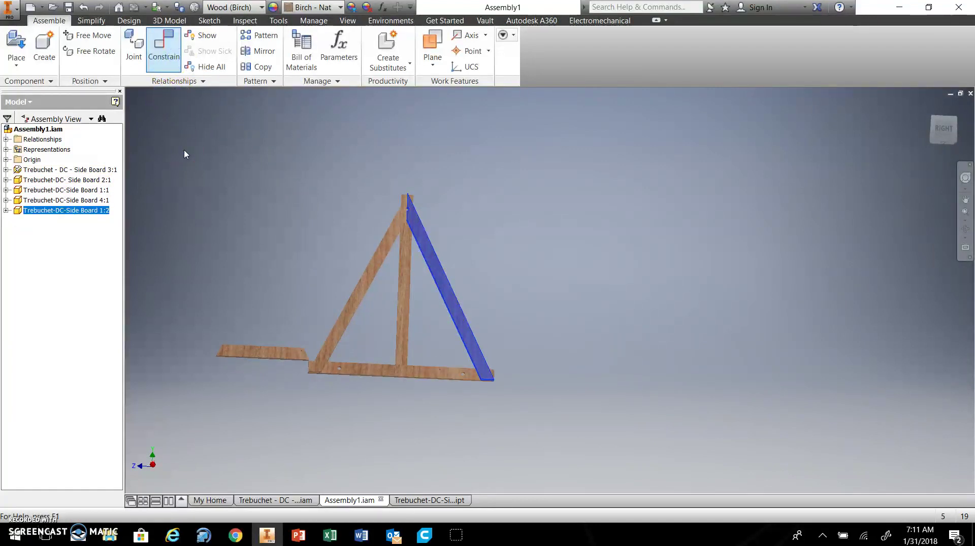
pyautogui.click(270, 280)
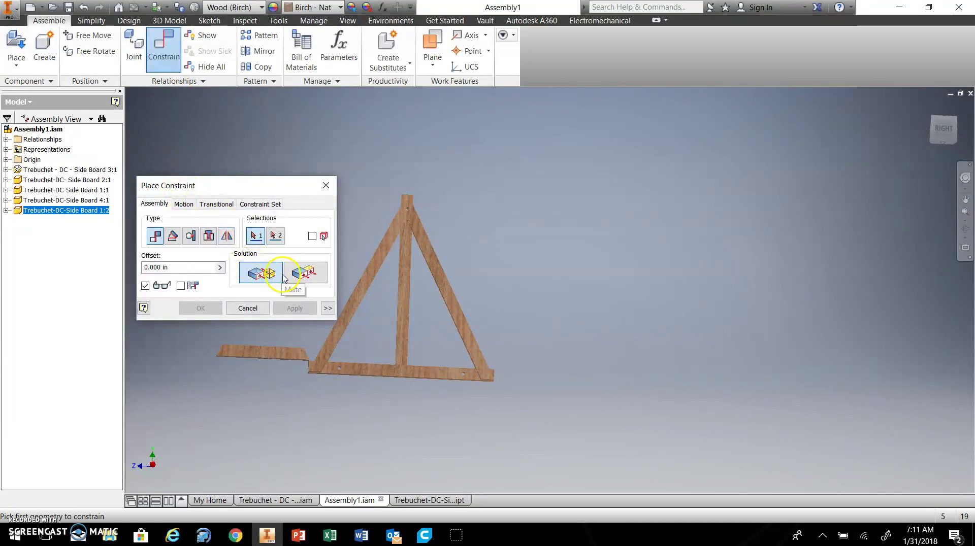
pyautogui.click(272, 348)
pyautogui.scroll(5, 414, 256)
pyautogui.moveTo(397, 266); pyautogui.dragTo(526, 262, button='middle')
pyautogui.click(414, 276)
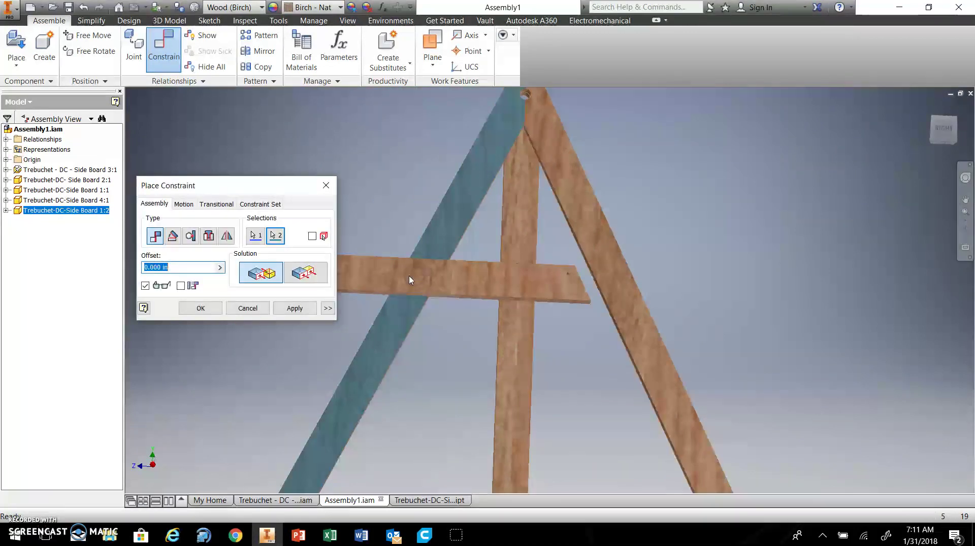
pyautogui.click(315, 273)
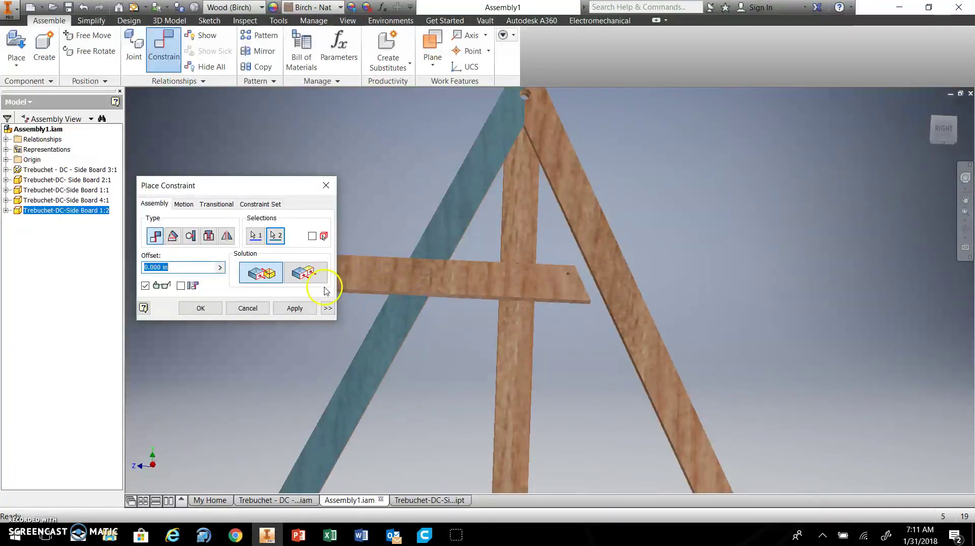
pyautogui.click(295, 309)
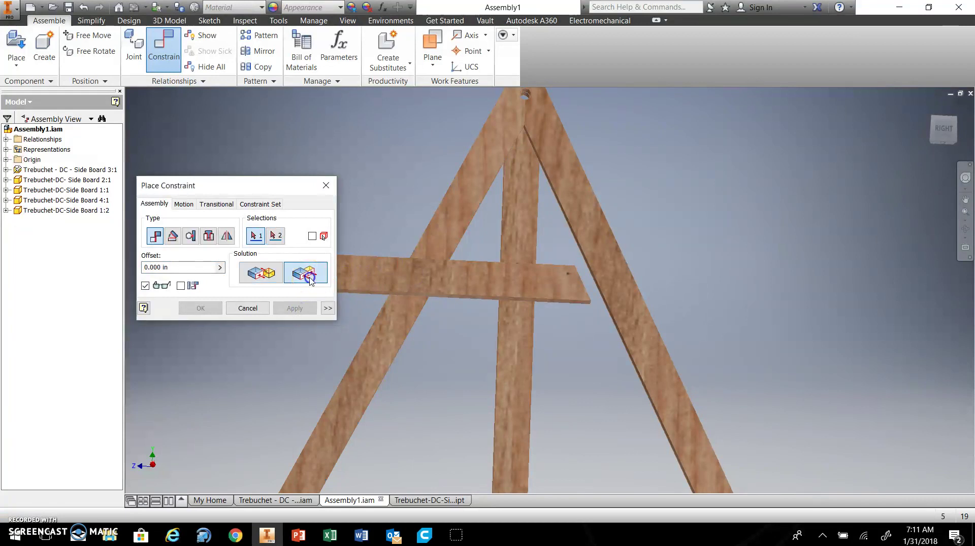
# Step: Add a flush constraint with a -6 in offset between the narrow bottom faces of Side Board 3 and Side Board 4
pyautogui.scroll(-4, 465, 346)
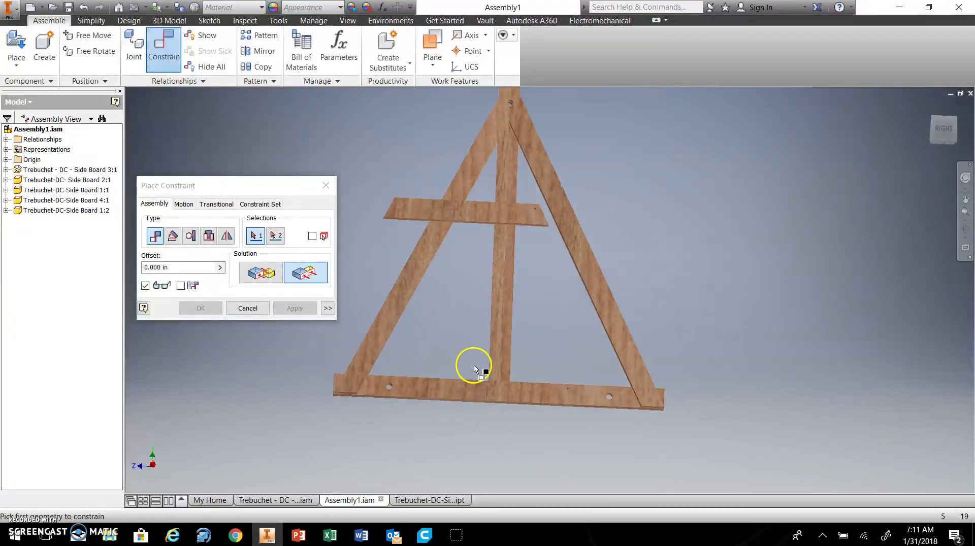
pyautogui.moveTo(475, 370)
pyautogui.keyDown('shift'); pyautogui.mouseDown(button='middle')
pyautogui.moveTo(474, 338)
pyautogui.moveTo(484, 354)
pyautogui.mouseUp(button='middle'); pyautogui.keyUp('shift')
pyautogui.scroll(4, 489, 339)
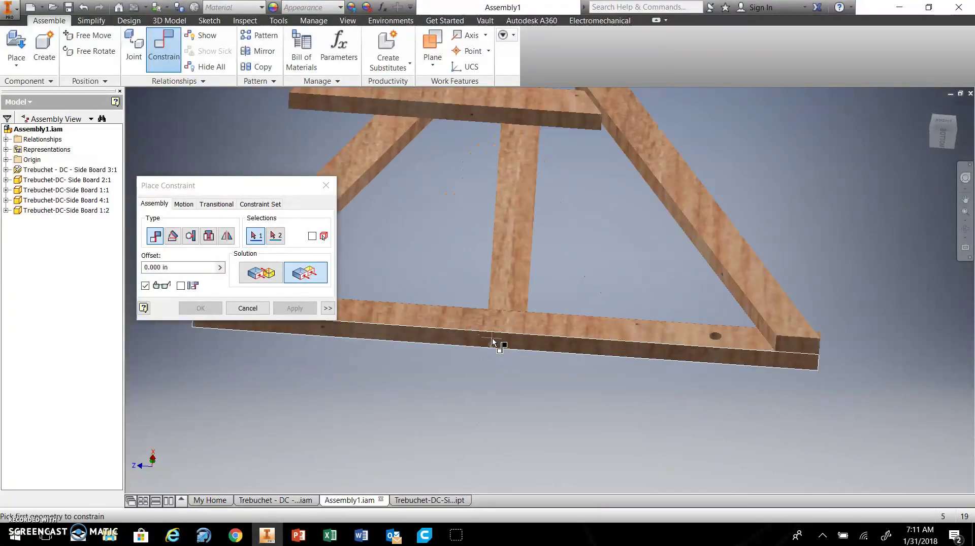
pyautogui.click(492, 342)
pyautogui.click(508, 121)
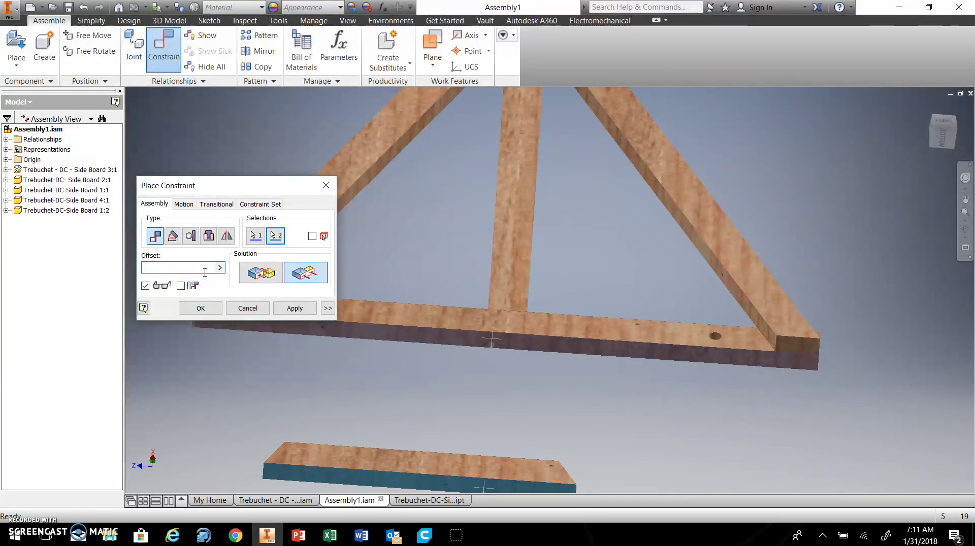
pyautogui.write('-6')
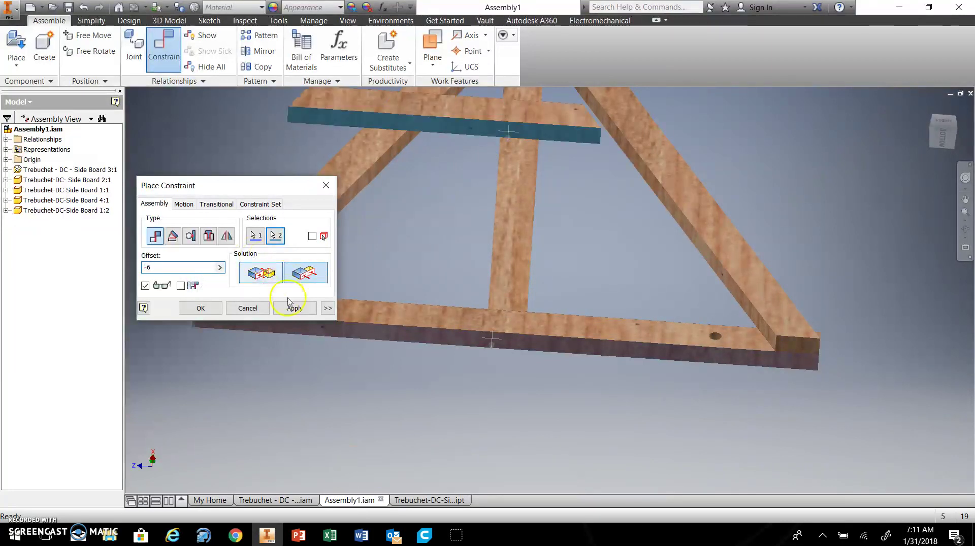
pyautogui.click(295, 309)
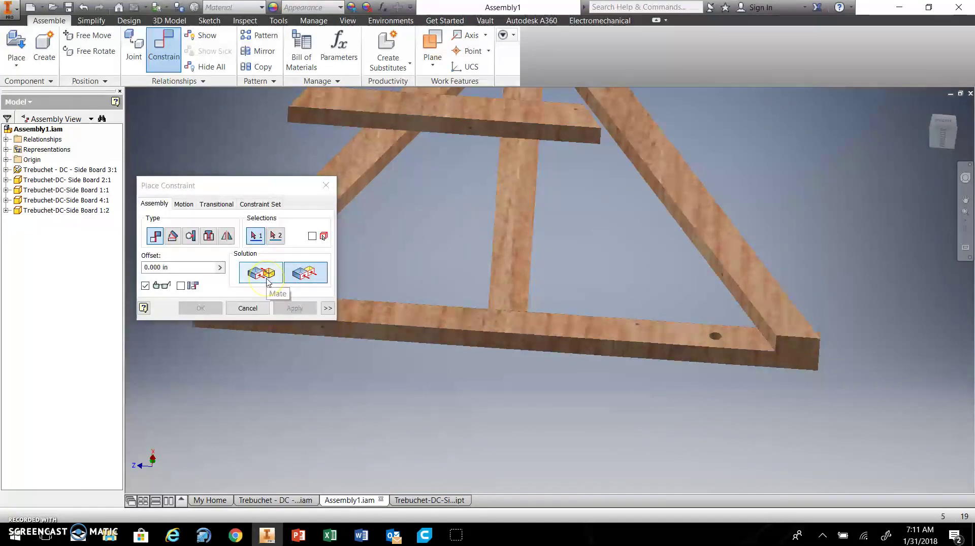
# Step: Add a zero-offset flush constraint between Side Board 4's angled end face and the second Side Board 1's outer narrow face
pyautogui.keyDown('shift'); pyautogui.moveTo(376, 279); pyautogui.dragTo(351, 290, button='middle'); pyautogui.keyUp('shift')
pyautogui.scroll(-3, 351, 290)
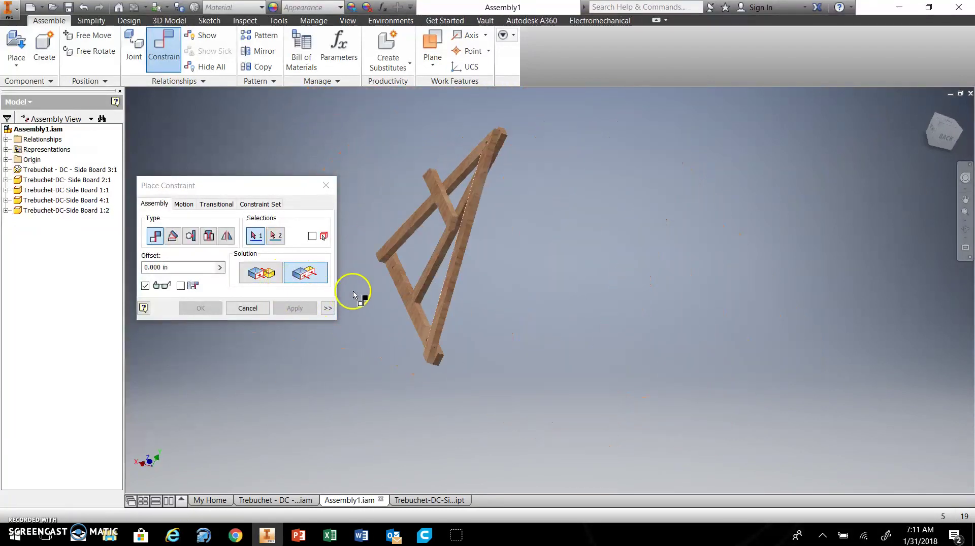
pyautogui.scroll(5, 453, 229)
pyautogui.click(453, 229)
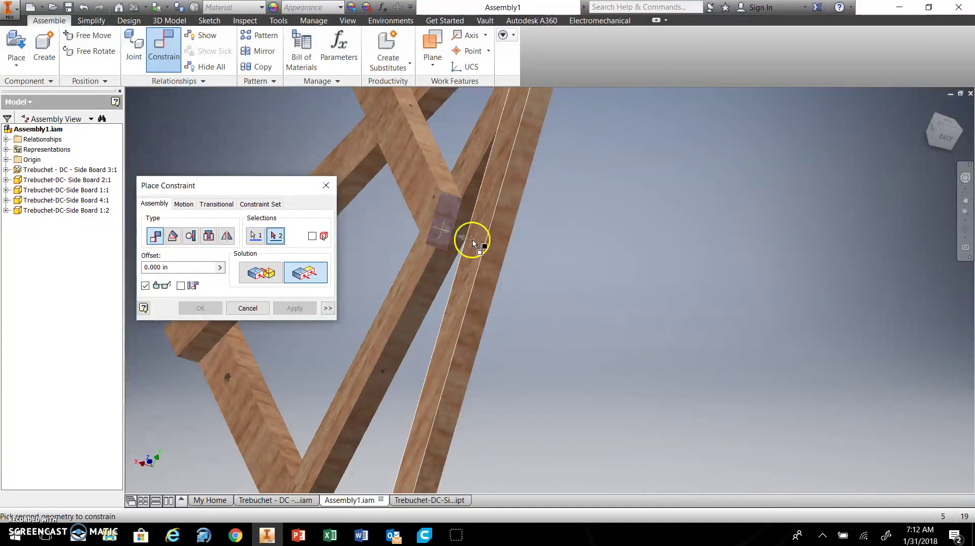
pyautogui.click(494, 253)
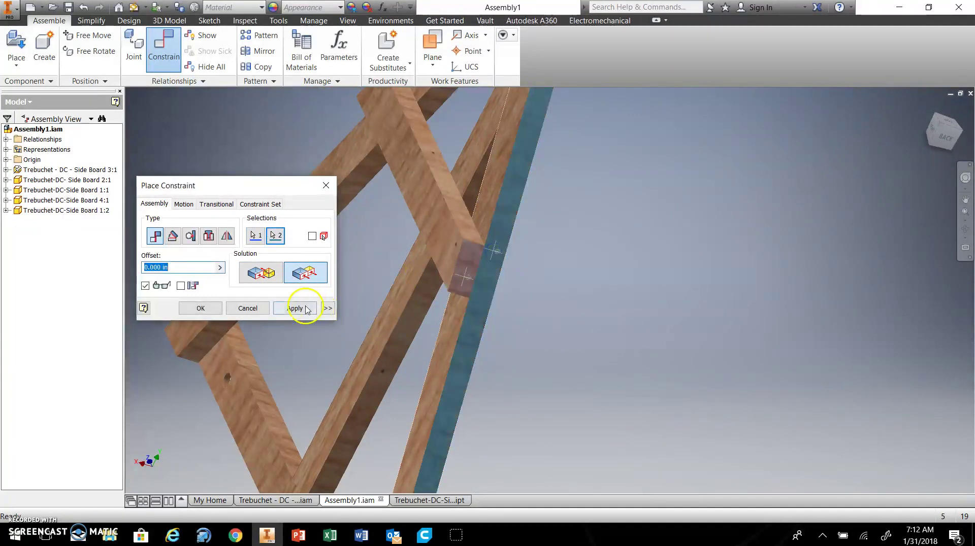
pyautogui.click(306, 309)
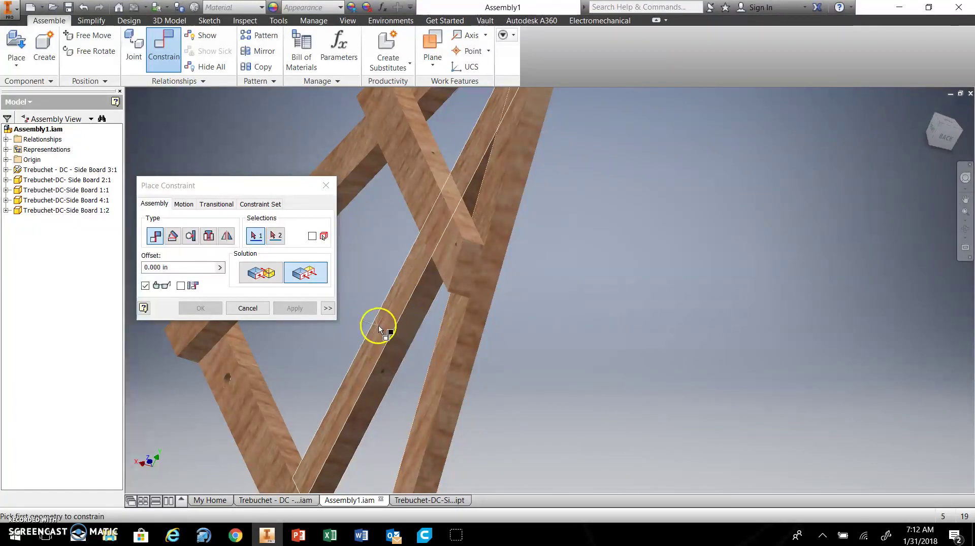
# Step: Examine the completed side frame from several angles and the right view, checking how the upright, diagonals and crosspiece fit together
pyautogui.keyDown('shift'); pyautogui.moveTo(379, 328); pyautogui.dragTo(413, 300, button='middle'); pyautogui.keyUp('shift')
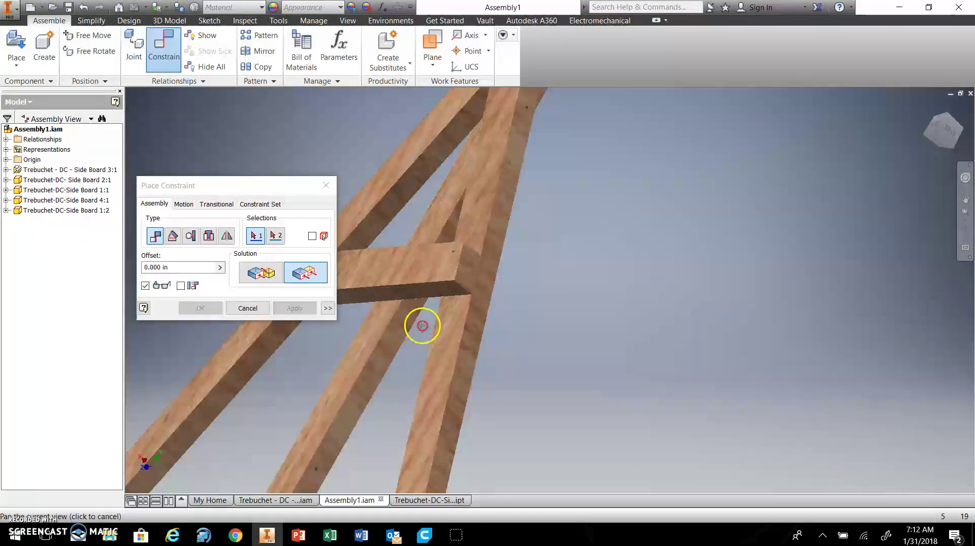
pyautogui.moveTo(422, 326); pyautogui.dragTo(536, 71, button='middle')
pyautogui.scroll(5, 447, 362)
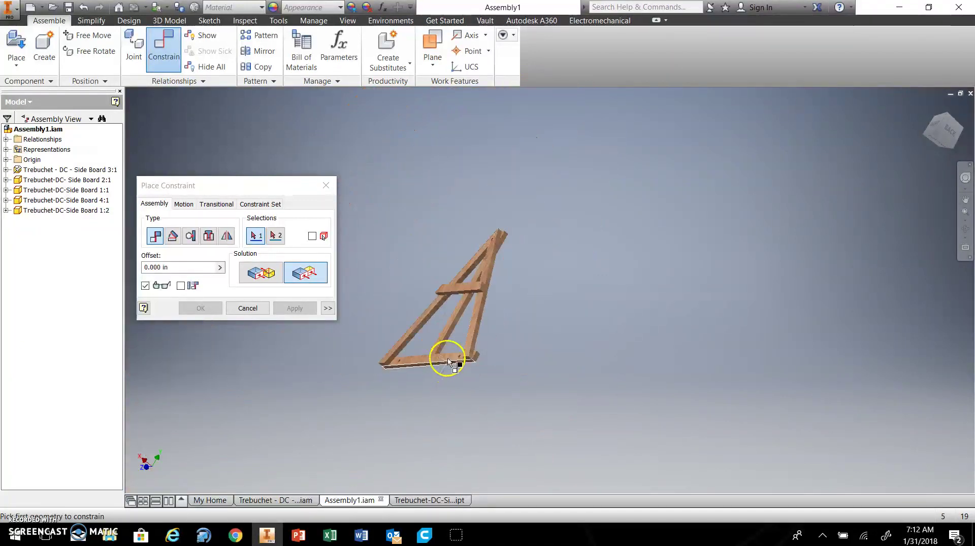
pyautogui.keyDown('shift'); pyautogui.moveTo(448, 363); pyautogui.dragTo(510, 328, button='middle'); pyautogui.keyUp('shift')
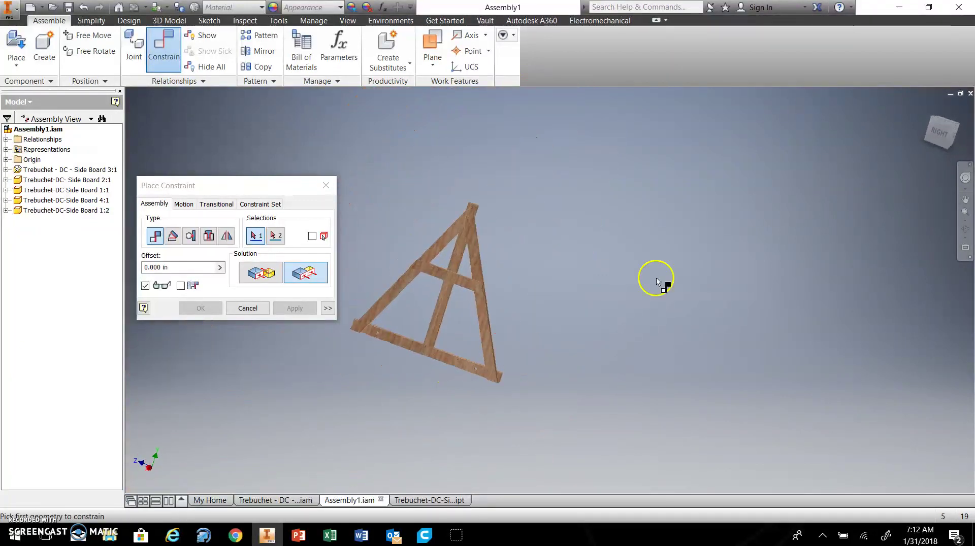
pyautogui.click(941, 136)
pyautogui.scroll(-3, 518, 255)
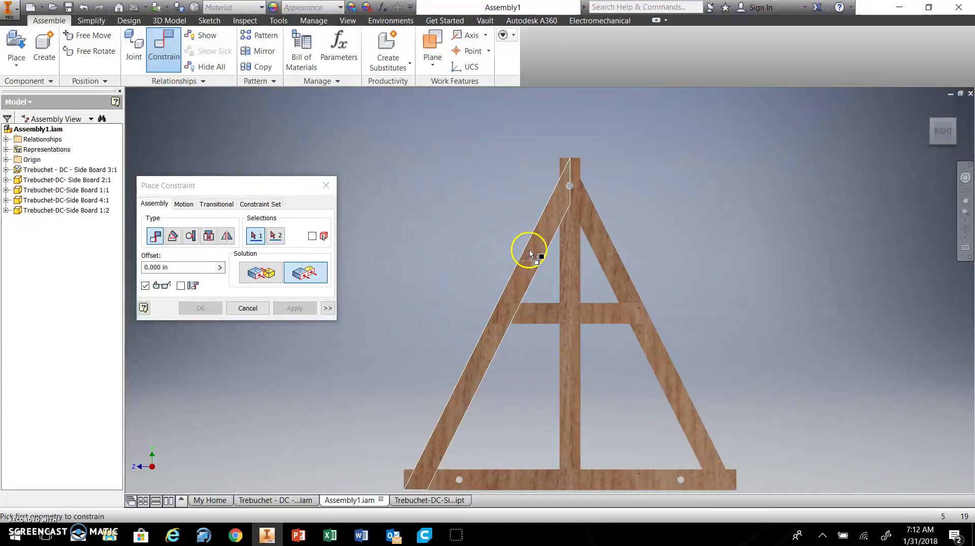
pyautogui.press('Escape')
pyautogui.scroll(3, 571, 188)
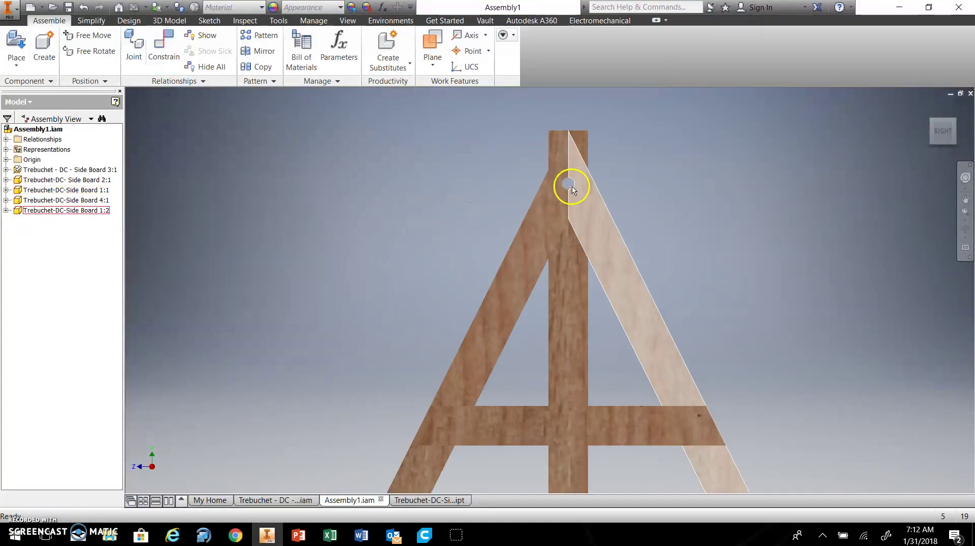
pyautogui.scroll(-2, 547, 234)
pyautogui.click(547, 232)
pyautogui.click(564, 309)
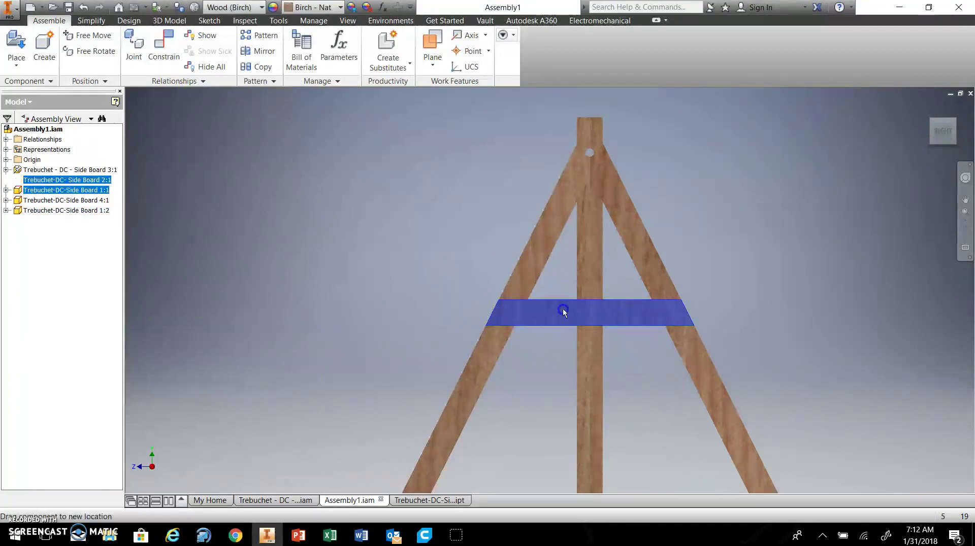
pyautogui.click(598, 262)
pyautogui.scroll(-3, 608, 259)
pyautogui.click(627, 244)
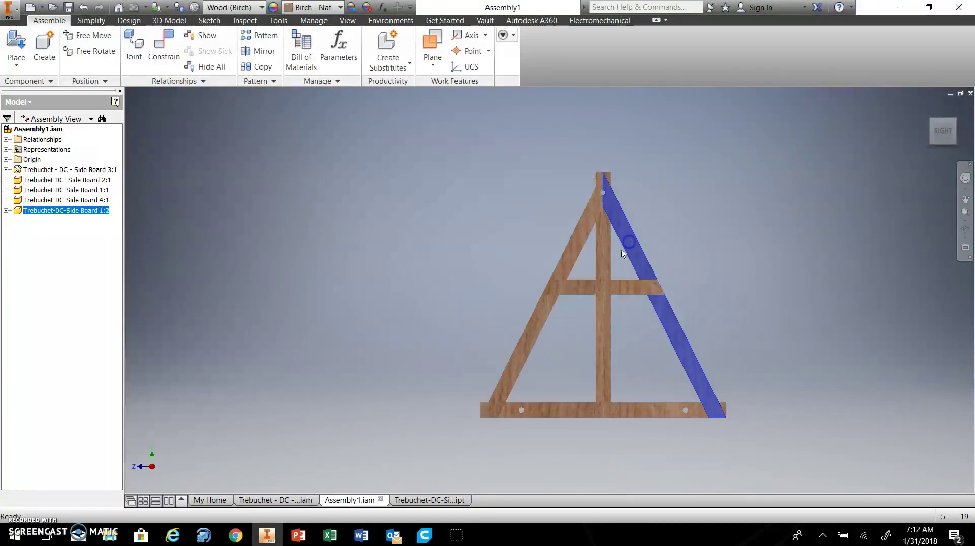
# Step: Start saving the assembly under a new name, with the instructor's own trebuchet folder on the H: drive as the location
pyautogui.click(12, 9)
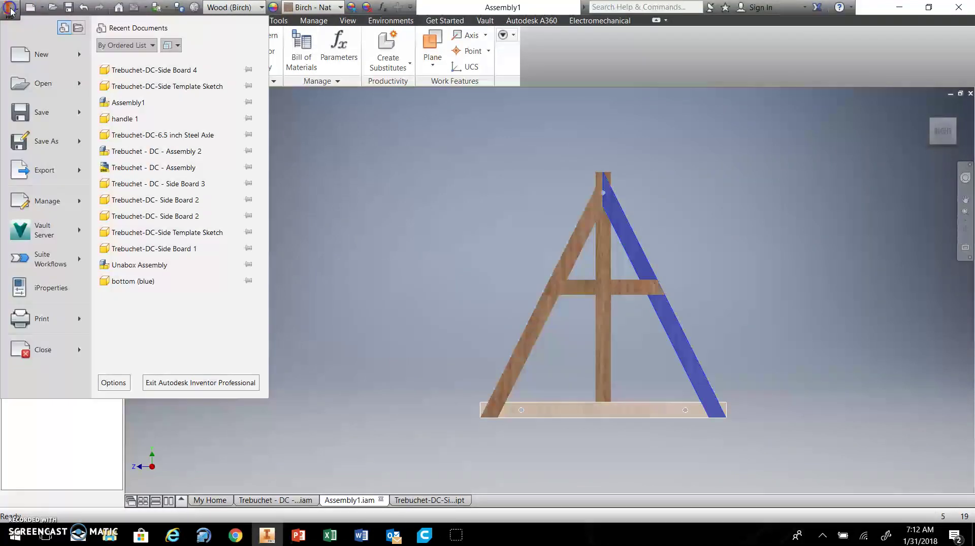
pyautogui.click(42, 144)
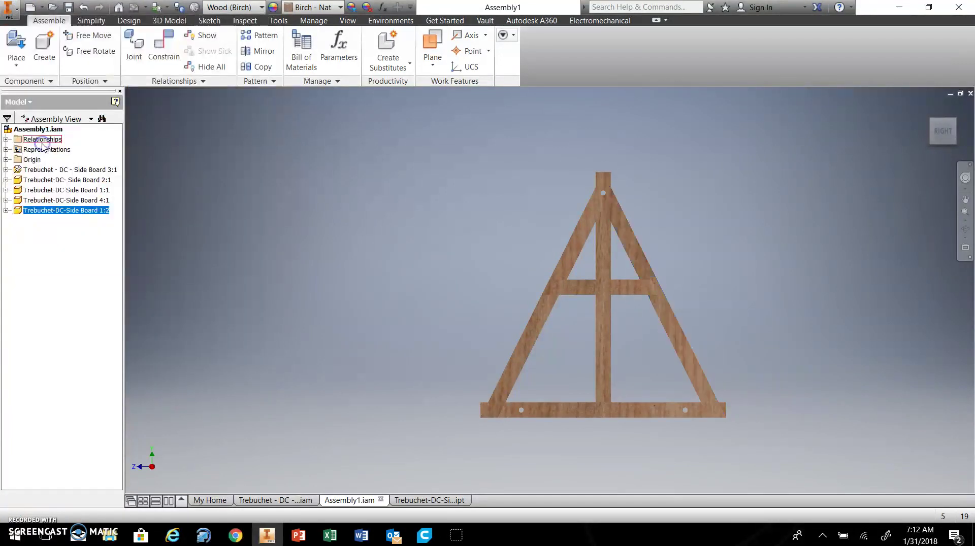
pyautogui.click(584, 165)
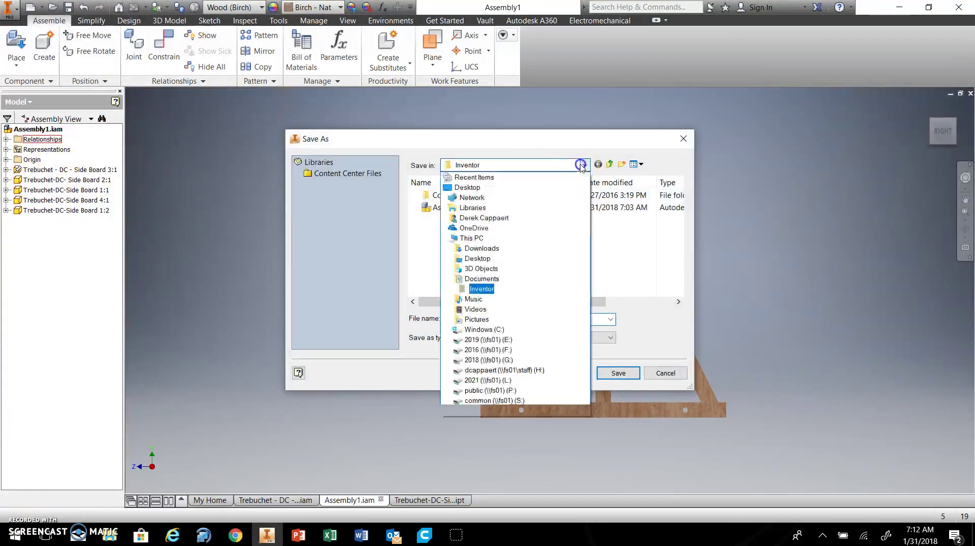
pyautogui.click(505, 374)
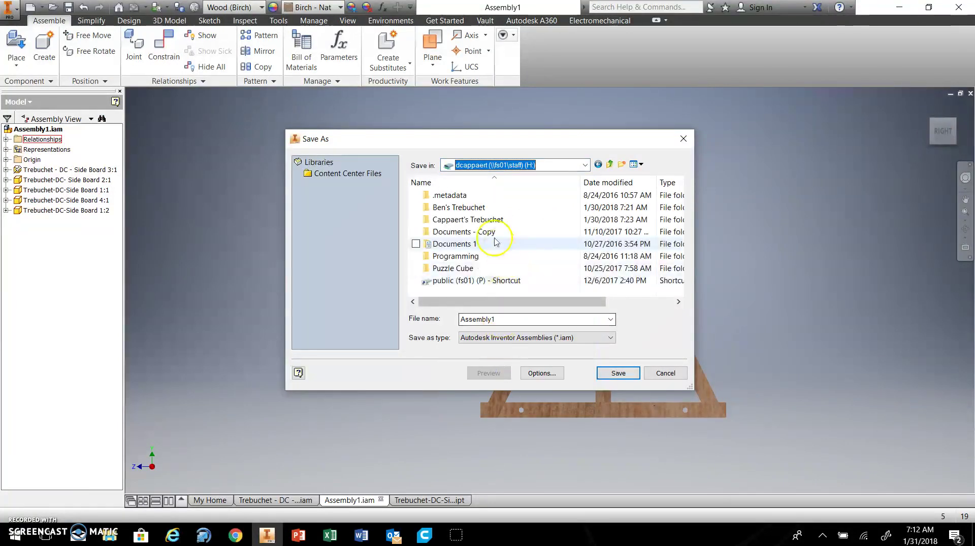
pyautogui.doubleClick(479, 220)
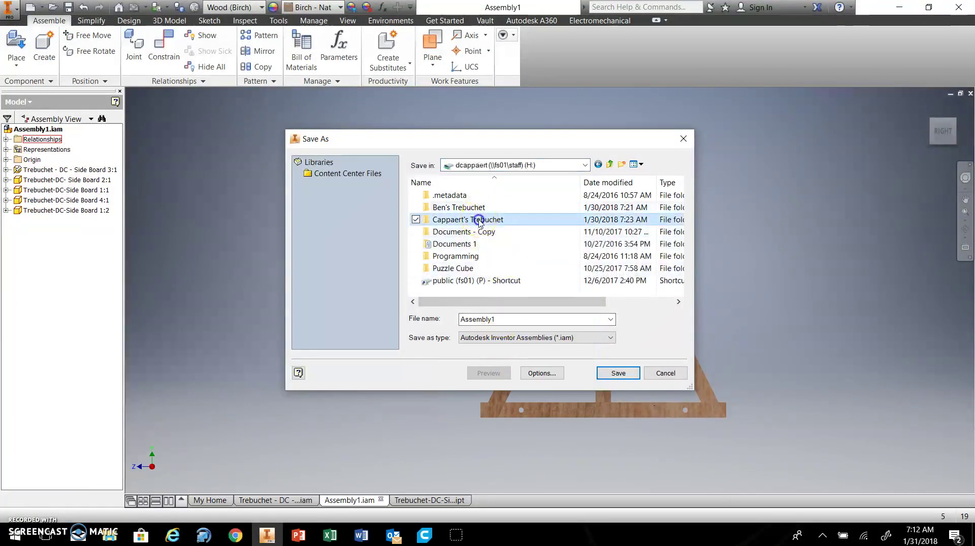
# Step: Enter Trebuchet-DC-Assembly as the file name for the saved assembly
pyautogui.doubleClick(496, 319)
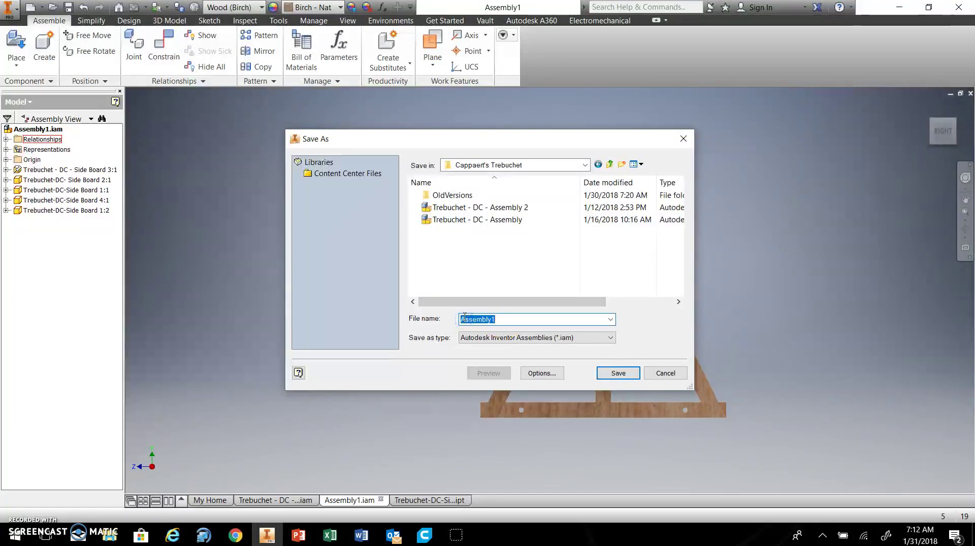
pyautogui.write('t')
pyautogui.press('BackSpace')
pyautogui.write('T')
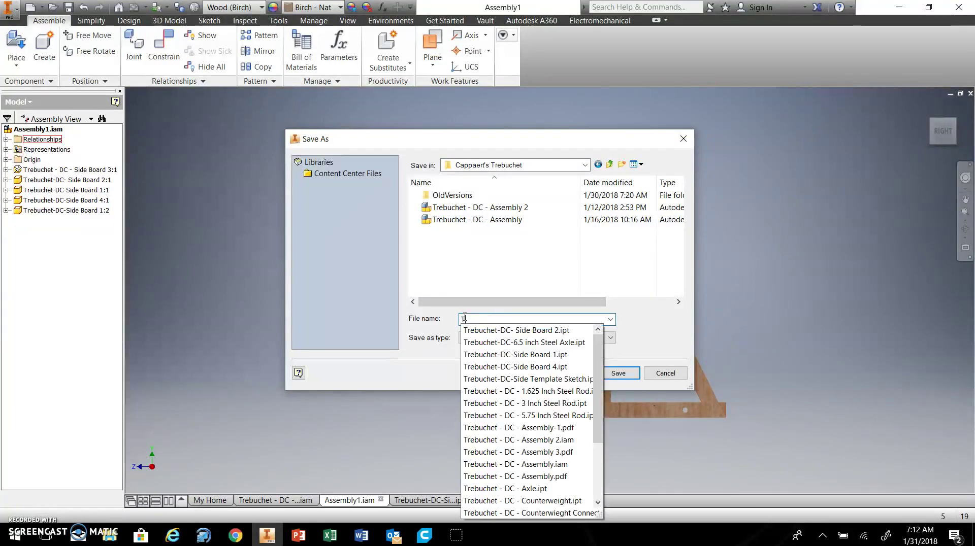
pyautogui.write('rebuc')
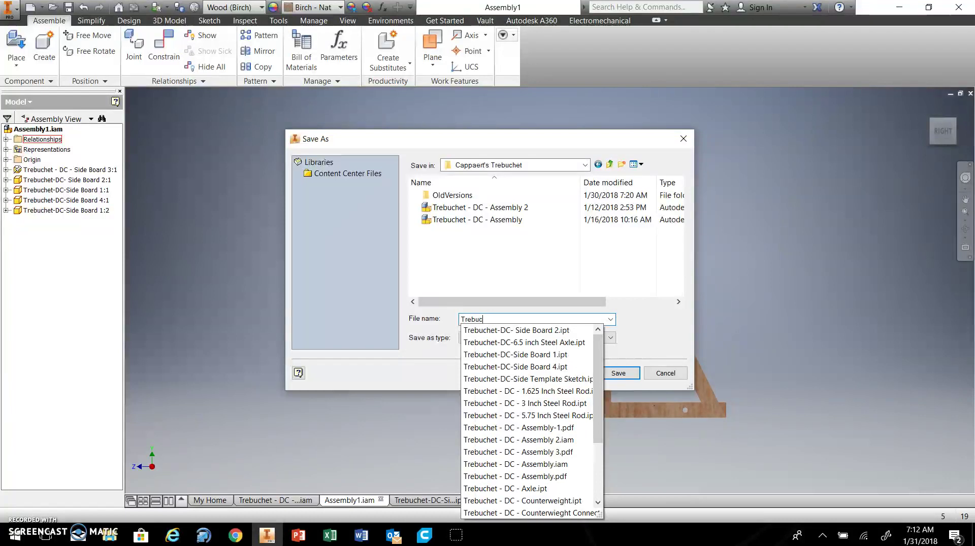
pyautogui.write('het-DC')
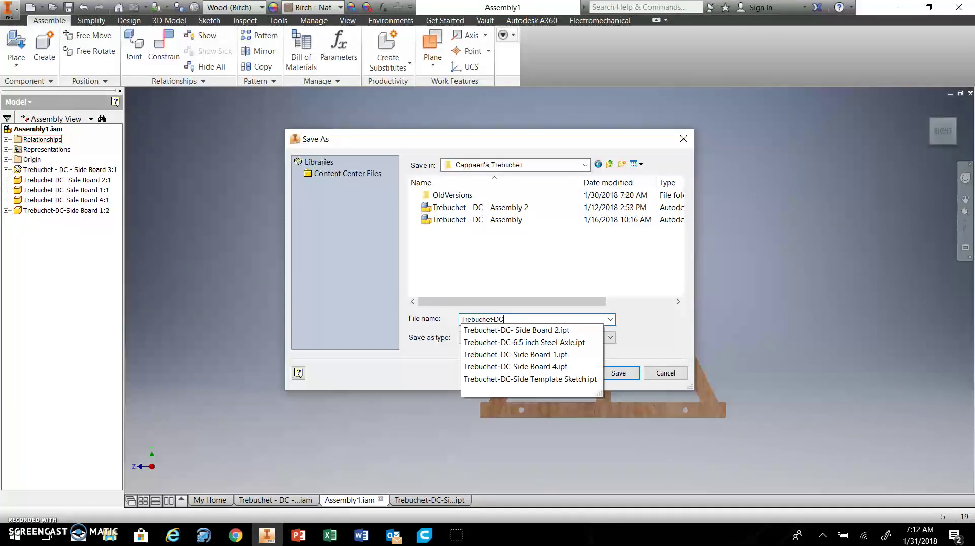
pyautogui.write('-')
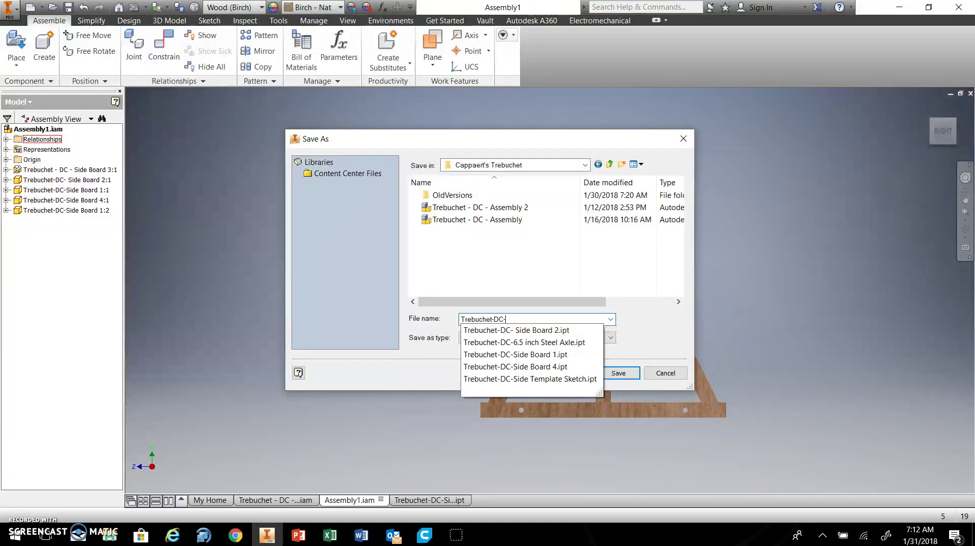
pyautogui.write('Assembly')
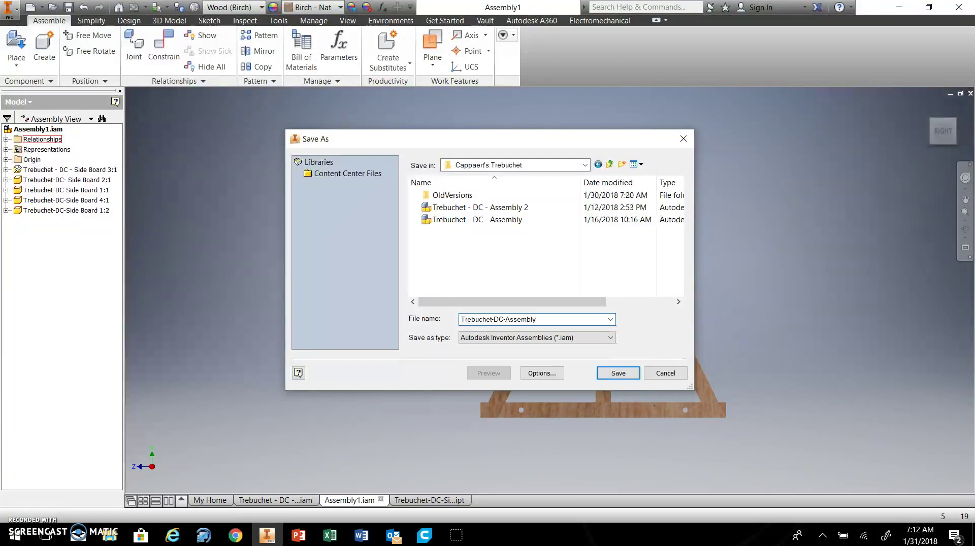